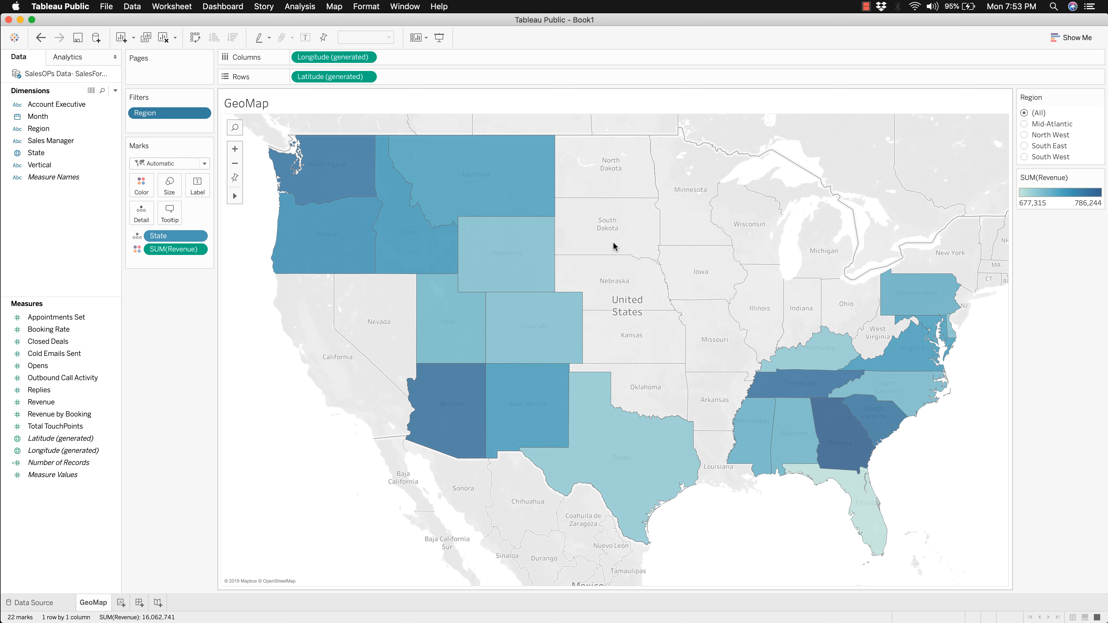
Step: View the GeoMap filtered to the South East region, then to Mid-Atlantic, and restore all regions
mouse_move(315, 251)
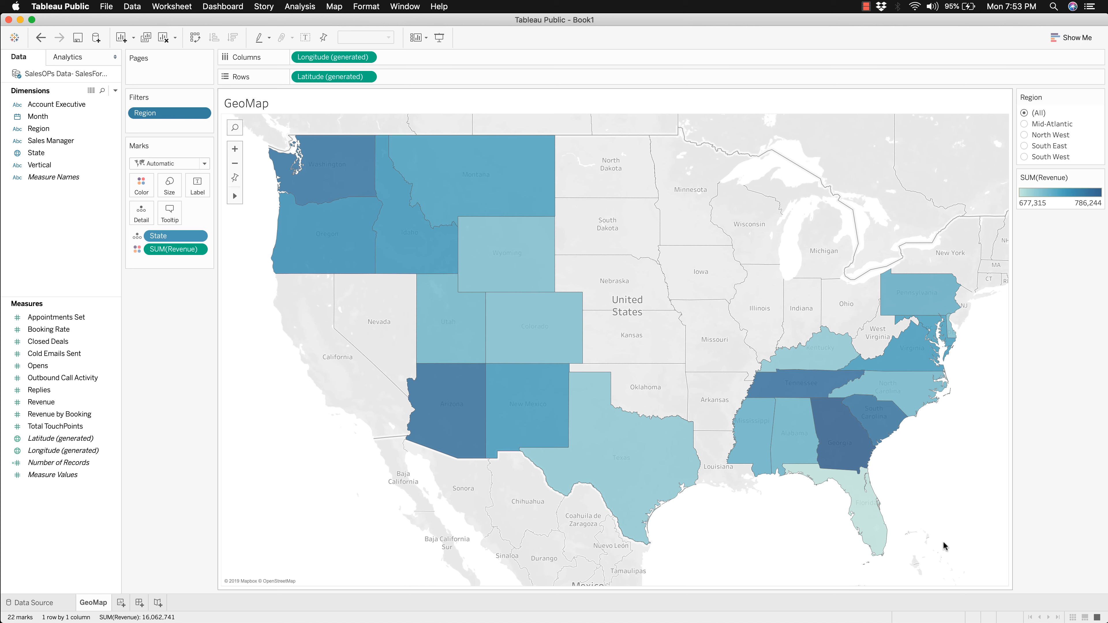
left_click(1024, 146)
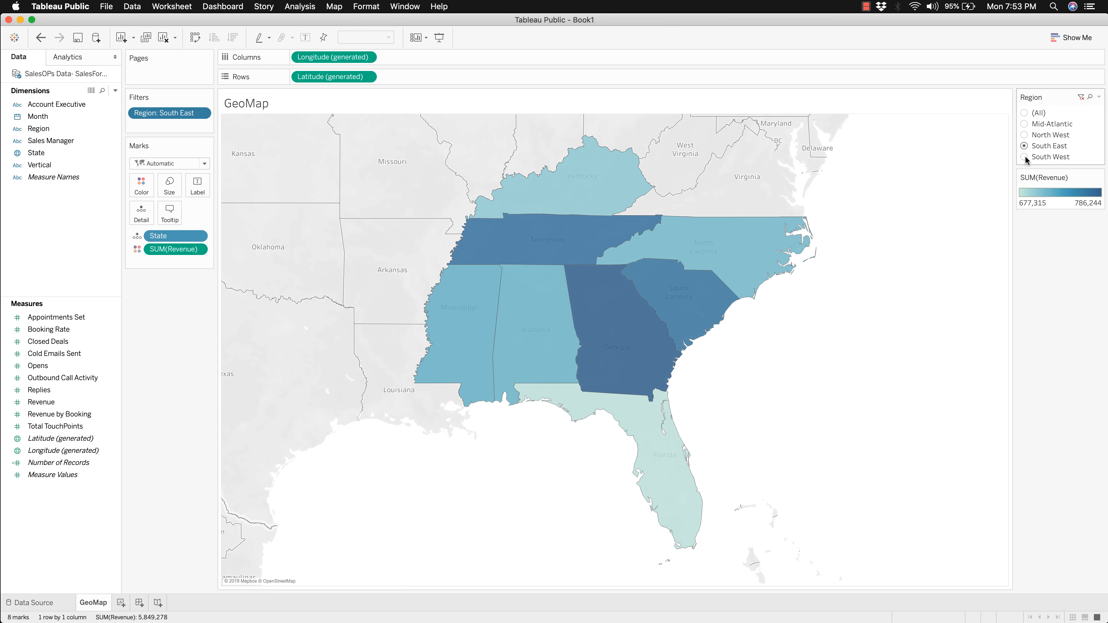
left_click(1024, 124)
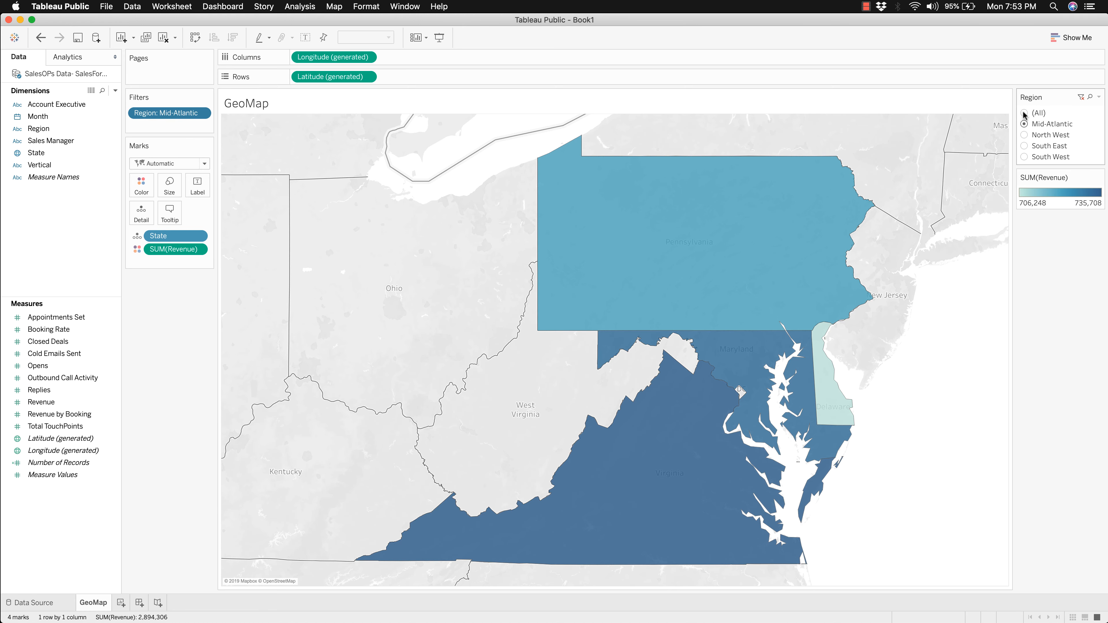
left_click(1024, 114)
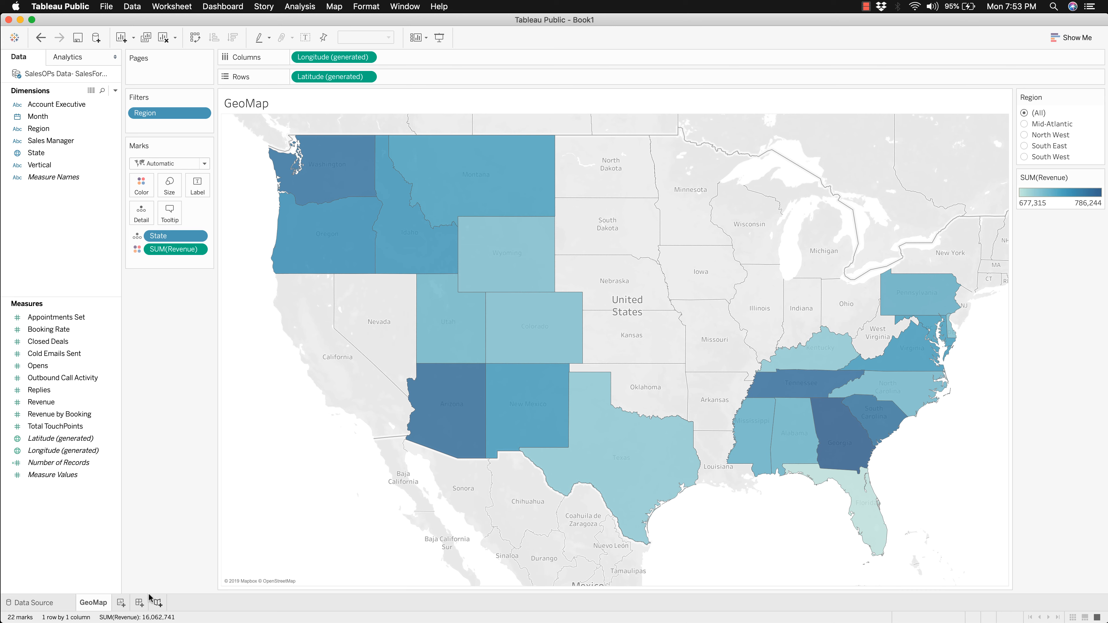
Step: Create a new worksheet and plot the State dimension on a map
left_click(120, 603)
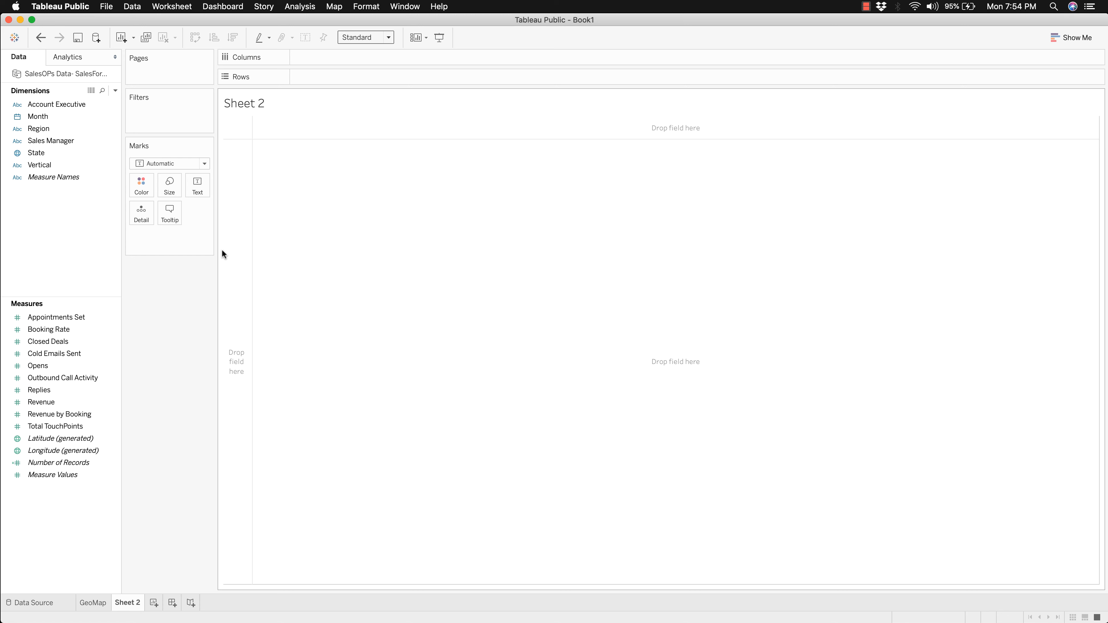
left_click(39, 156)
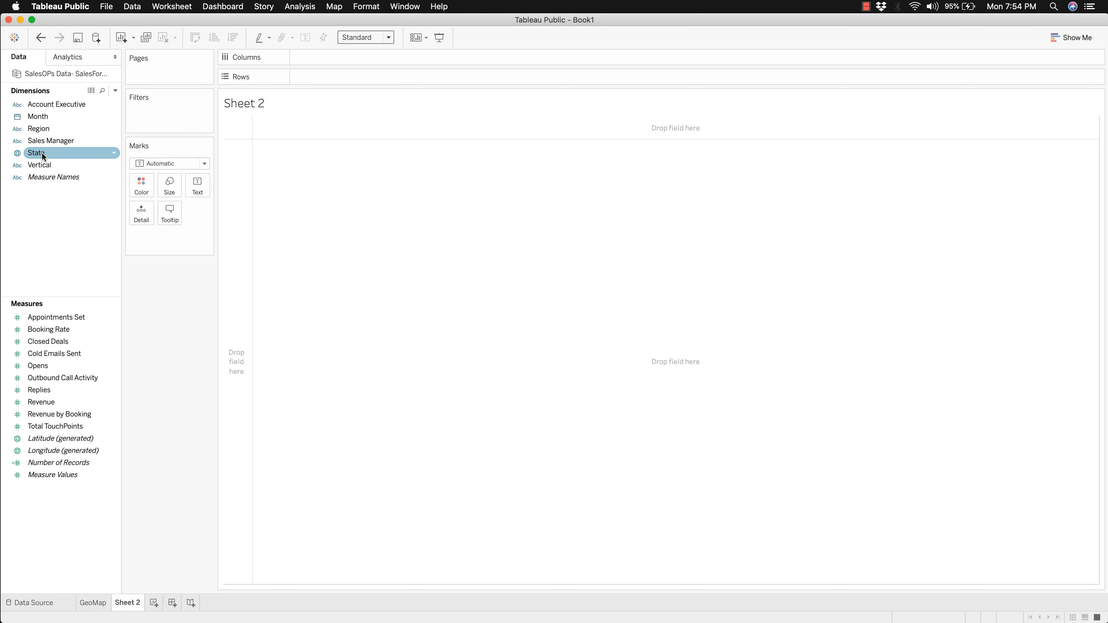
double_click(43, 153)
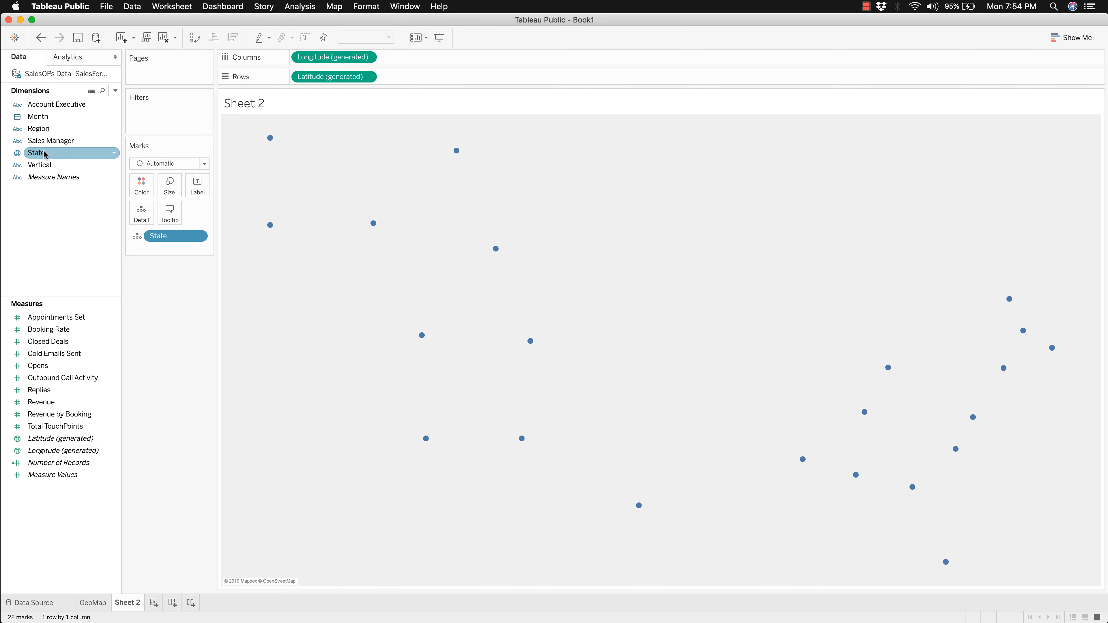
left_click(58, 164)
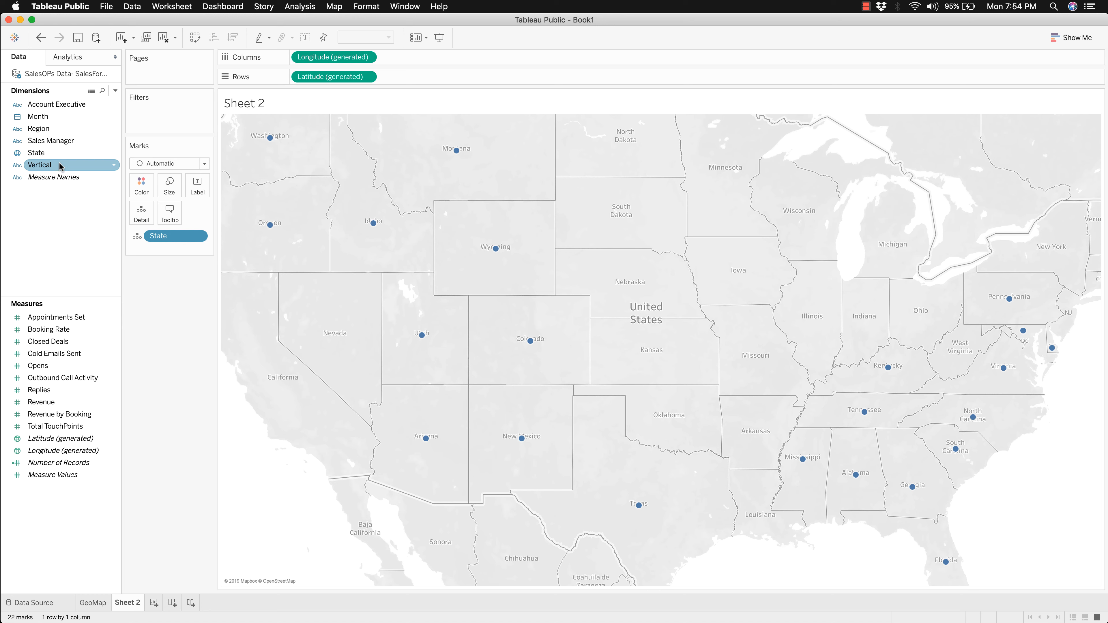
left_click(99, 189)
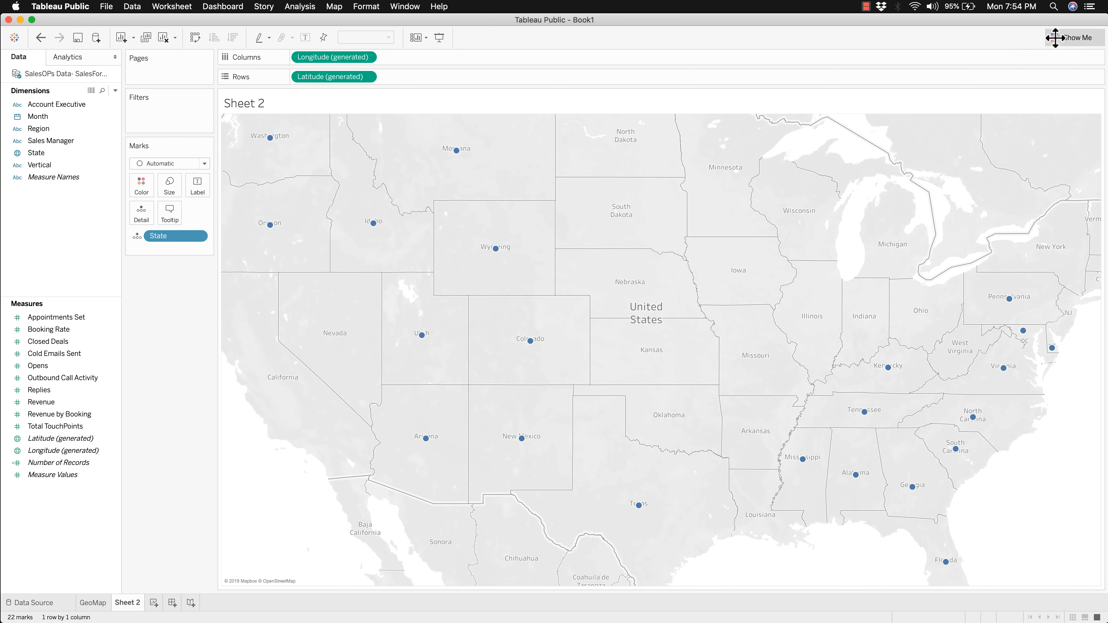
Step: Convert the State symbol map into a filled map and colour the states by Revenue
left_click(1058, 38)
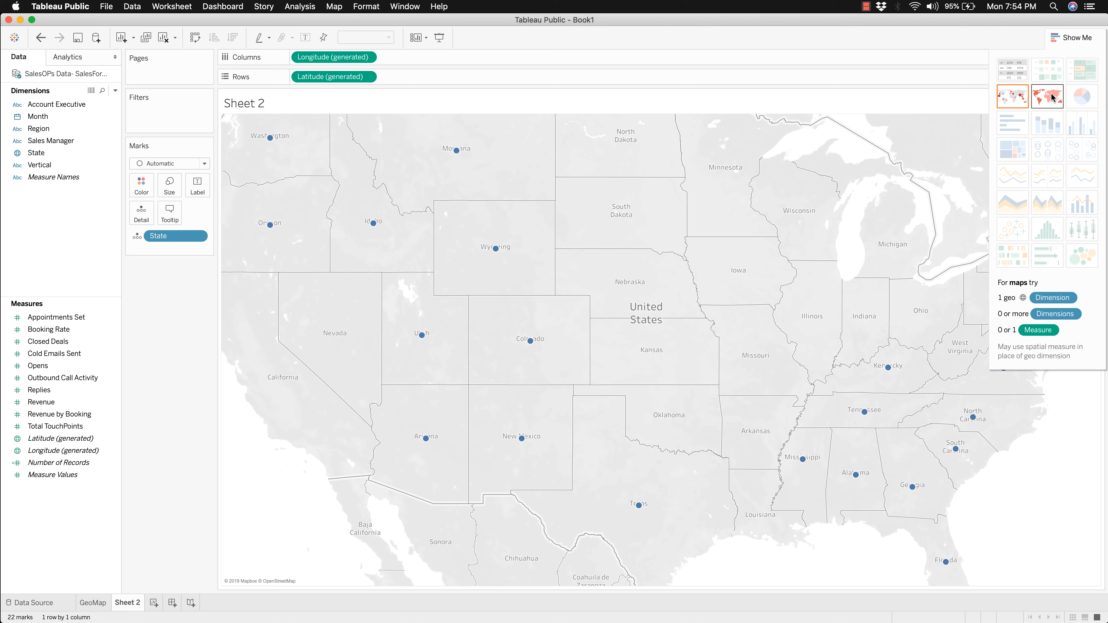
left_click(1053, 102)
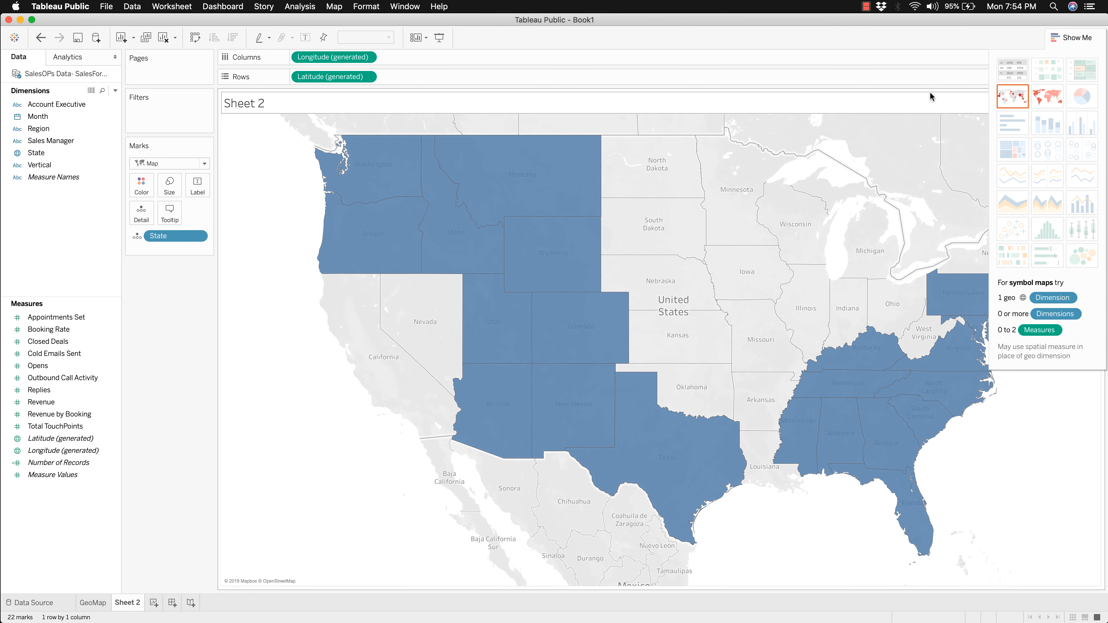
left_click(1065, 40)
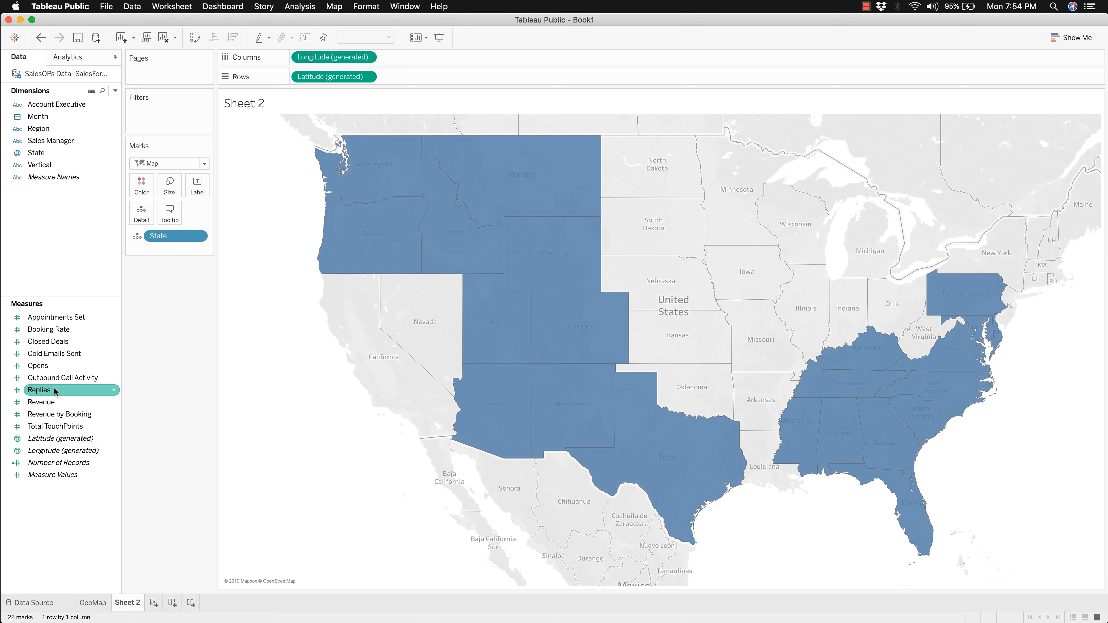
double_click(54, 403)
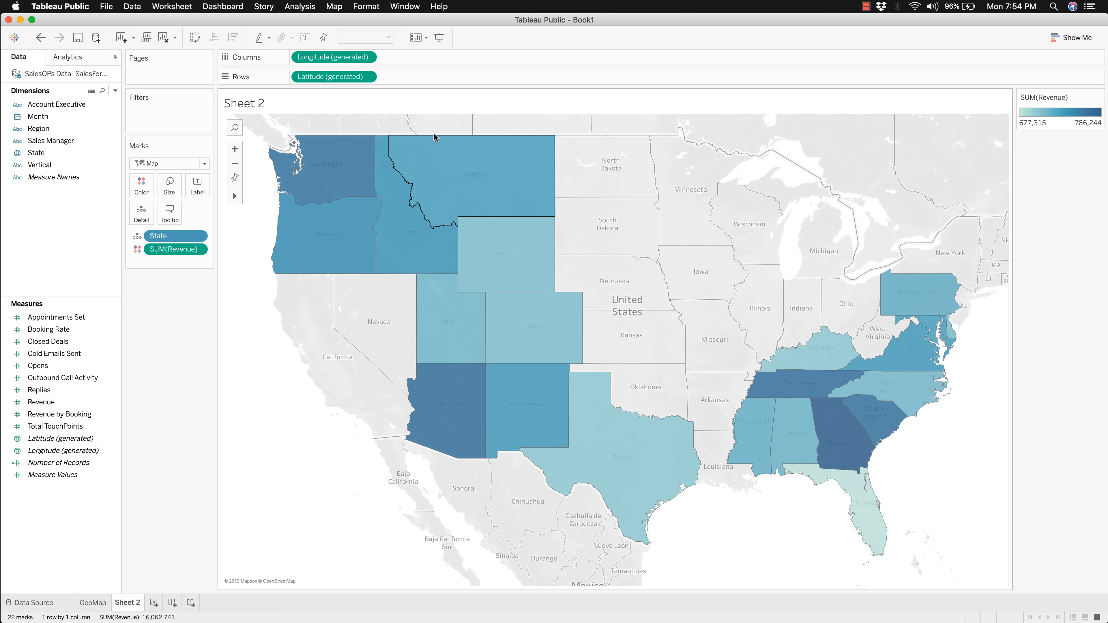
mouse_move(311, 168)
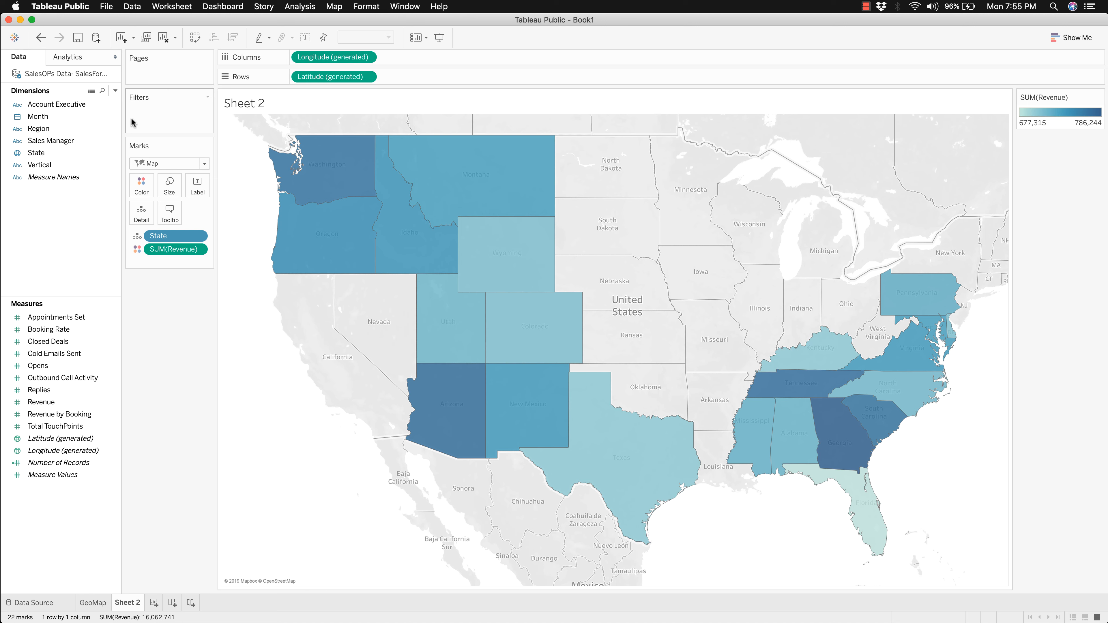
Step: Add Region as a filter with all values selected and display its filter control beside the map
left_click(41, 129)
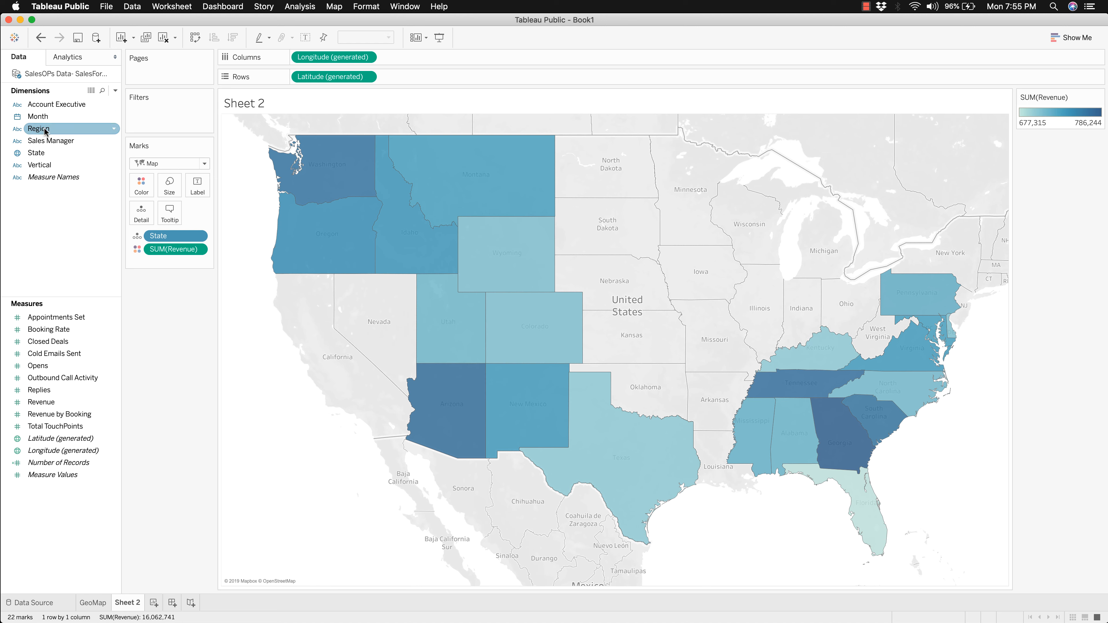
left_click_drag(47, 129, 153, 105)
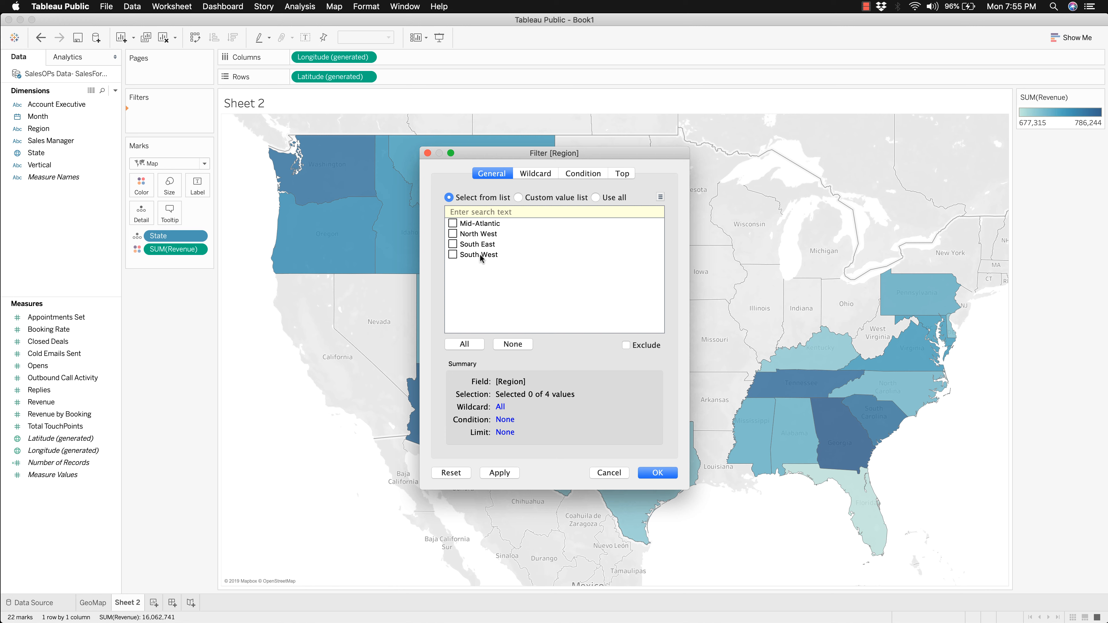
left_click(473, 344)
left_click(657, 473)
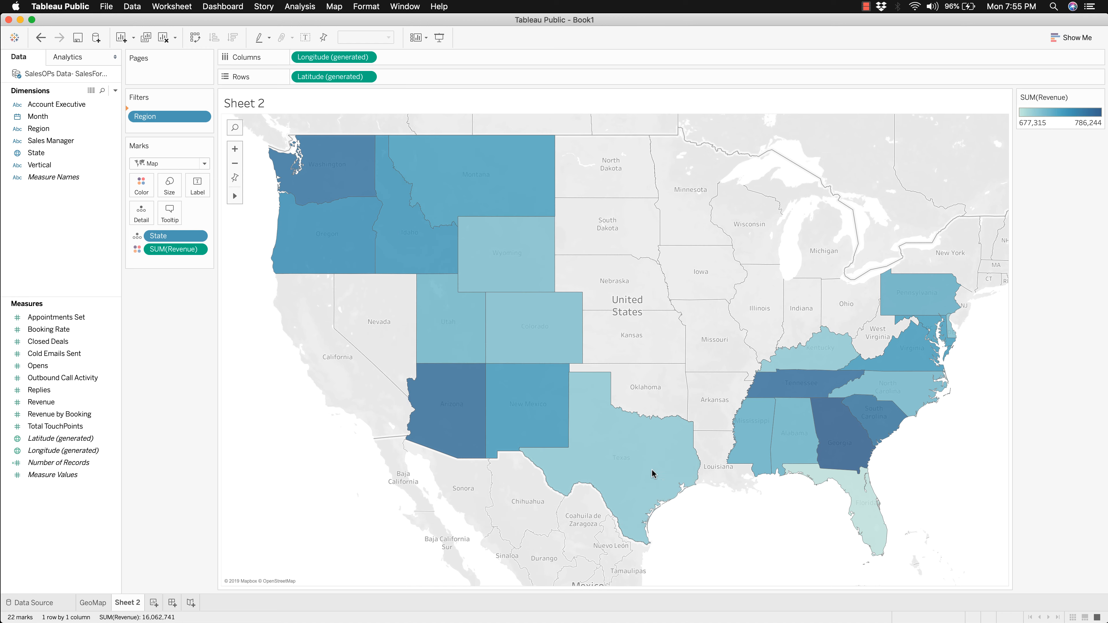
right_click(162, 116)
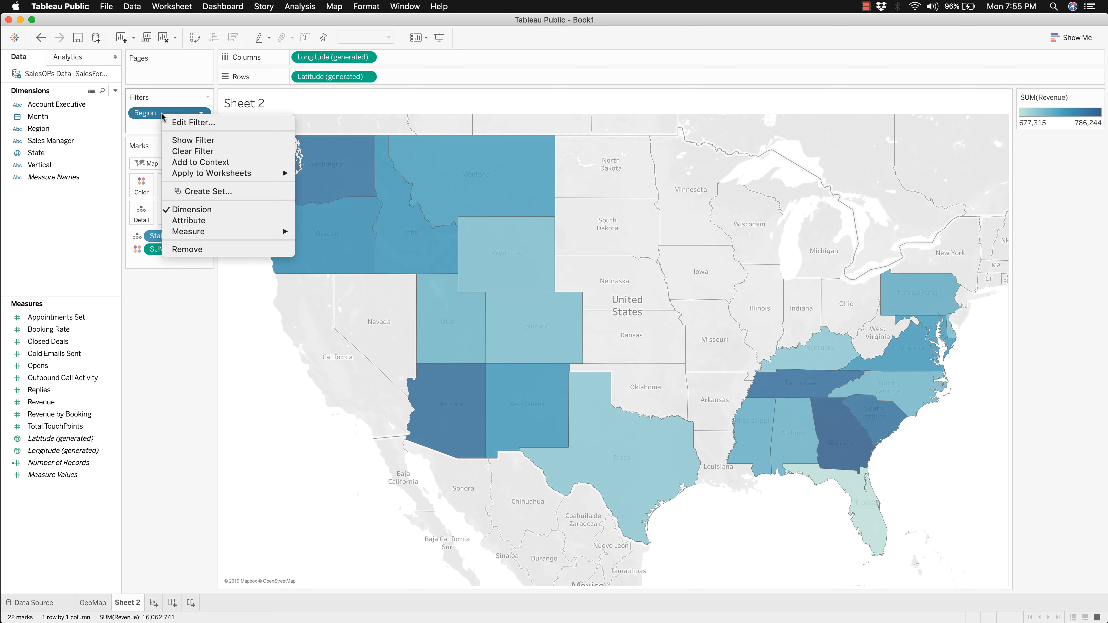
left_click(192, 140)
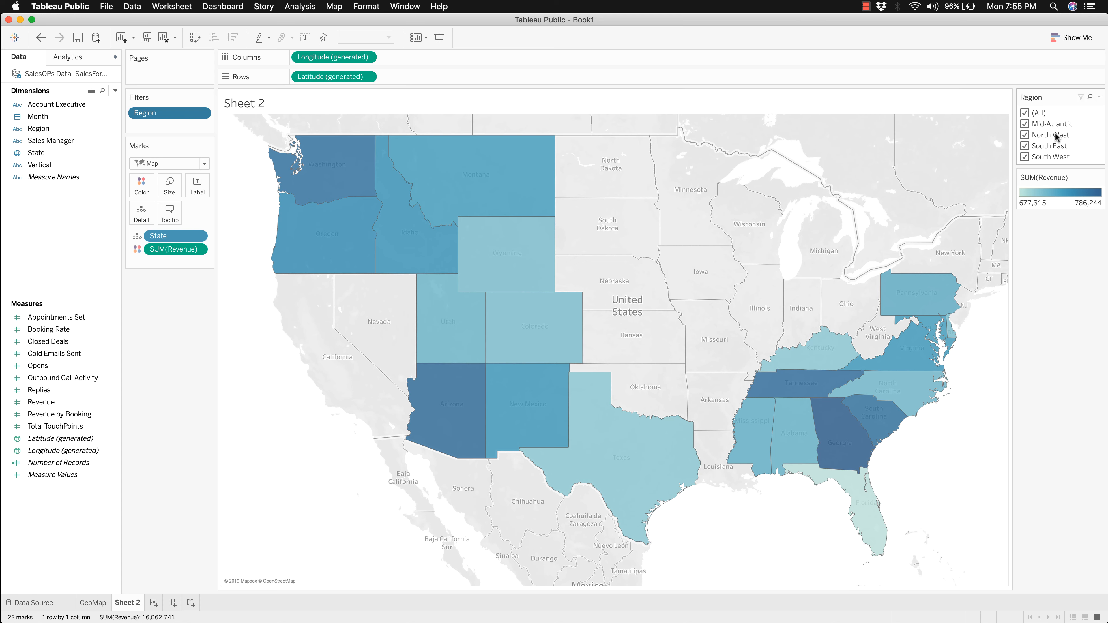
Step: Set the Region filter to Single Value (list) and try Mid-Atlantic, North West, South East and South West before returning to (All)
left_click(1100, 97)
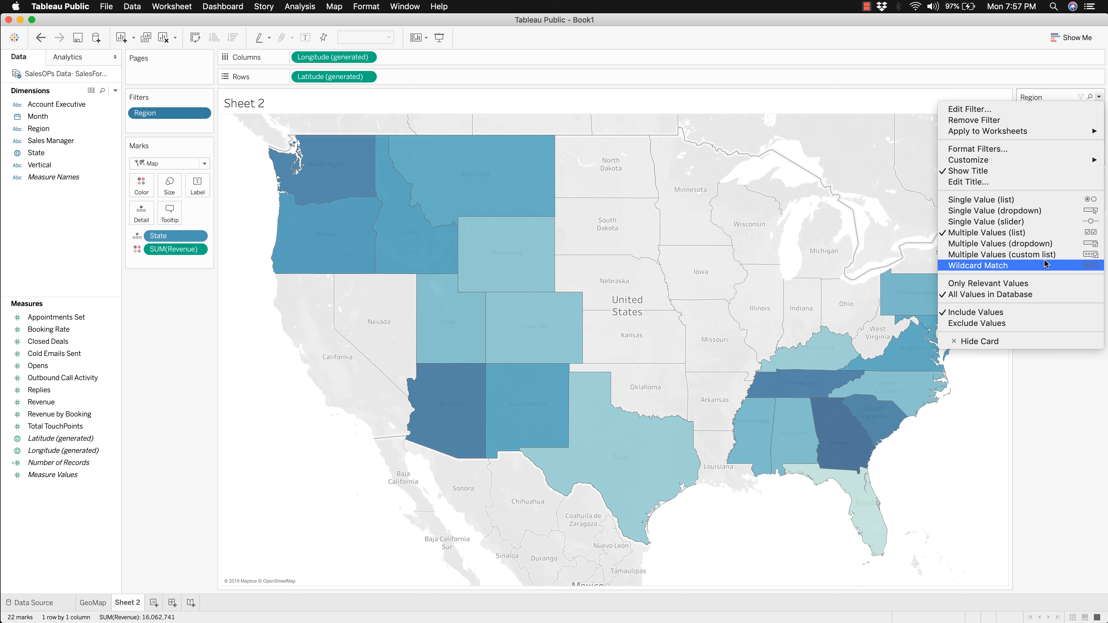
left_click(1026, 200)
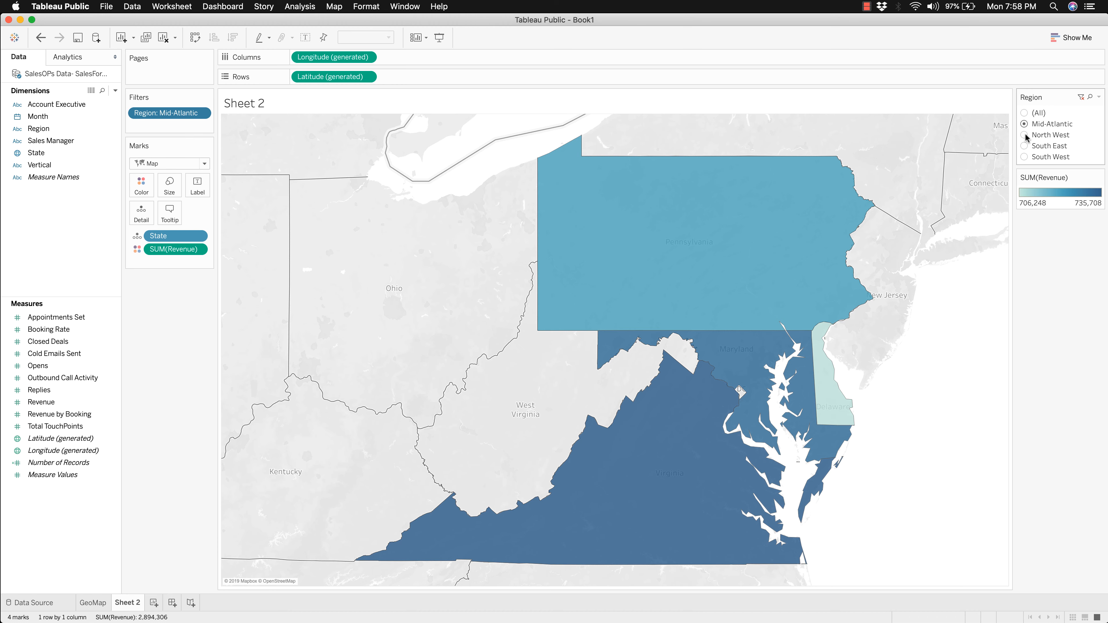
left_click(1025, 135)
left_click(1025, 146)
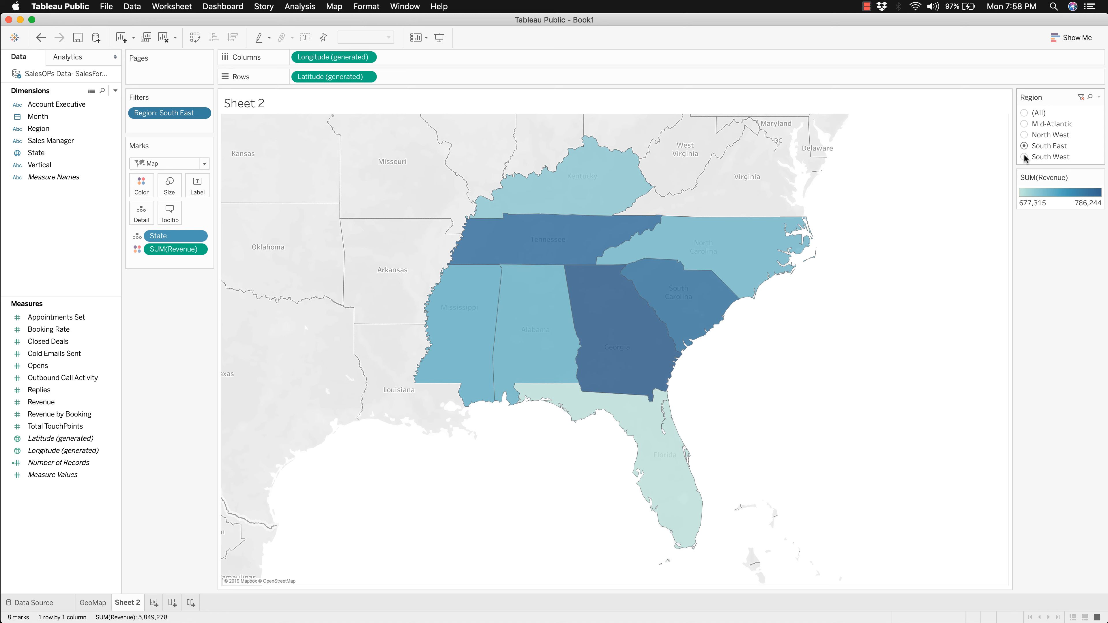
left_click(1024, 157)
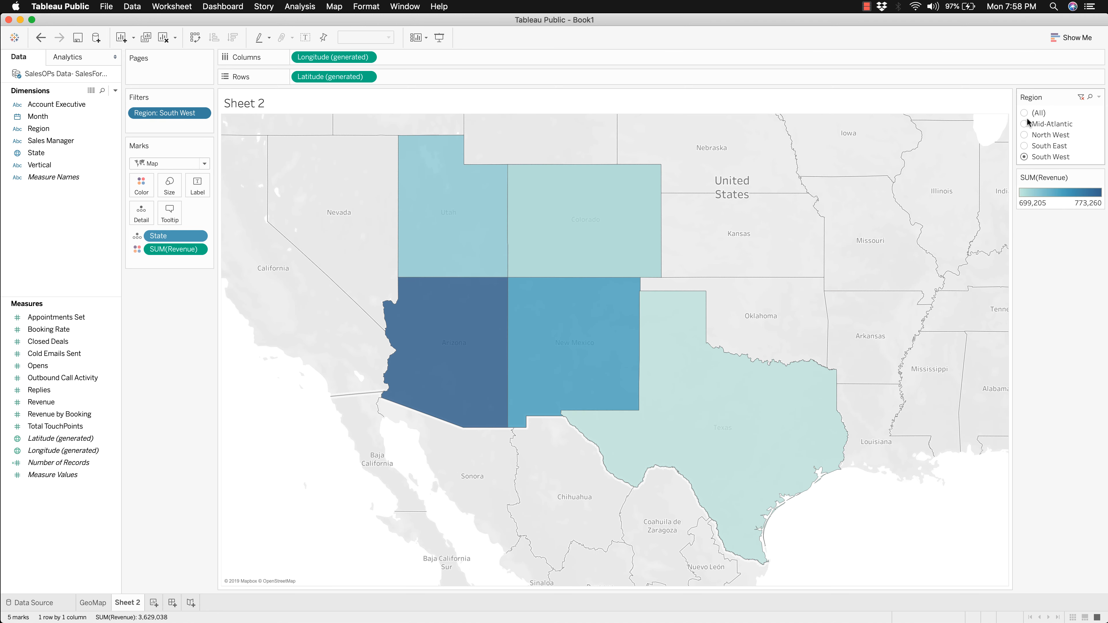
left_click(1026, 113)
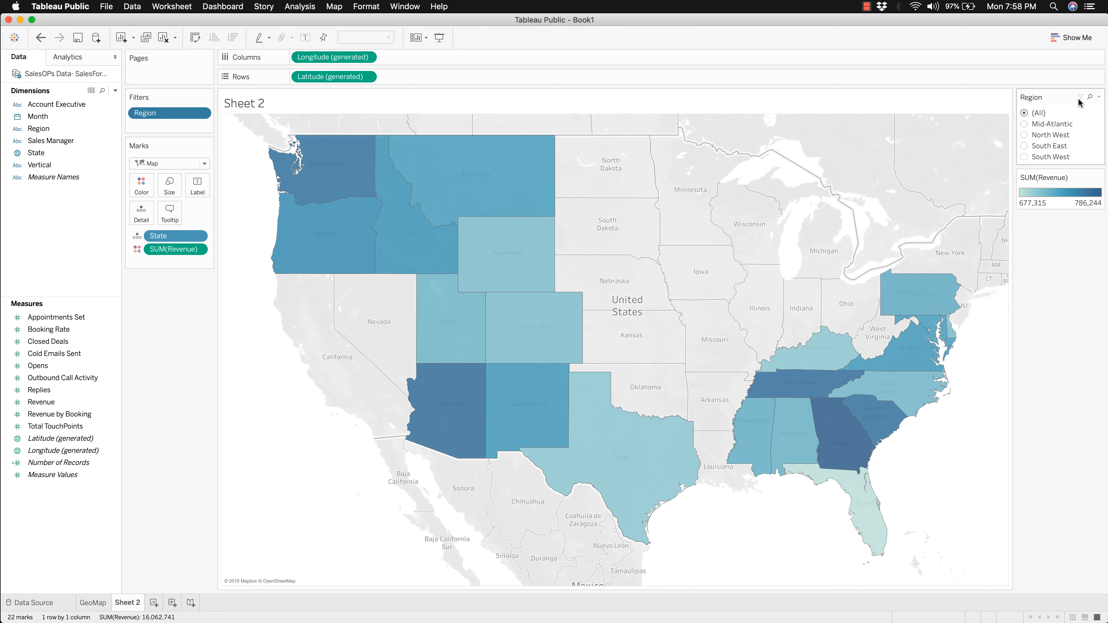
Step: Set the Region filter to Single Value (dropdown) and try South East and South West before returning to (All)
left_click(1098, 97)
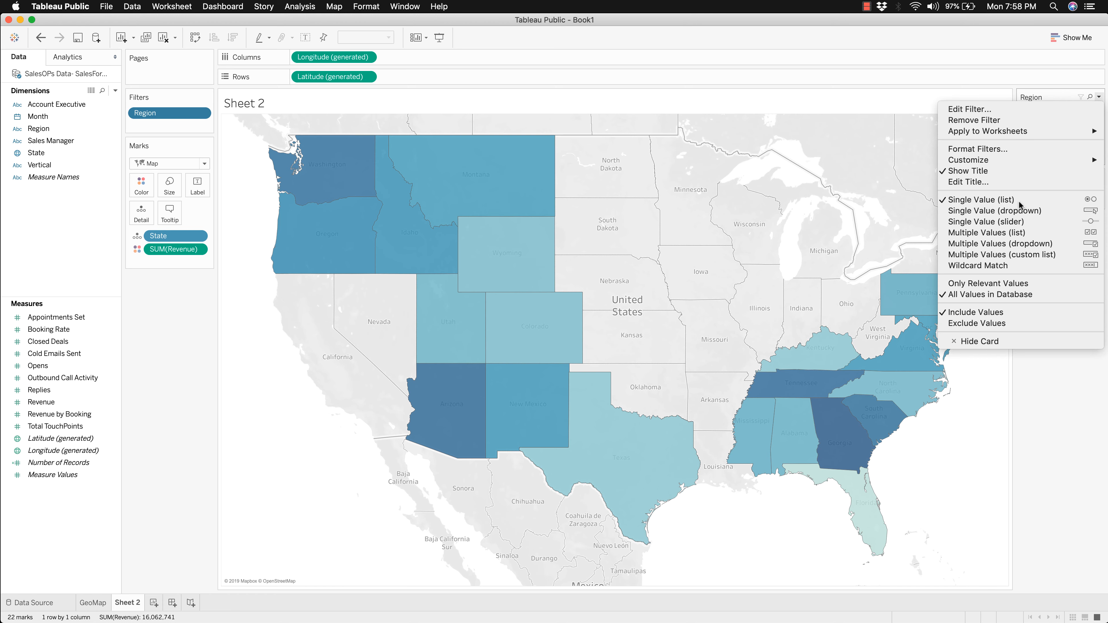
left_click(1024, 207)
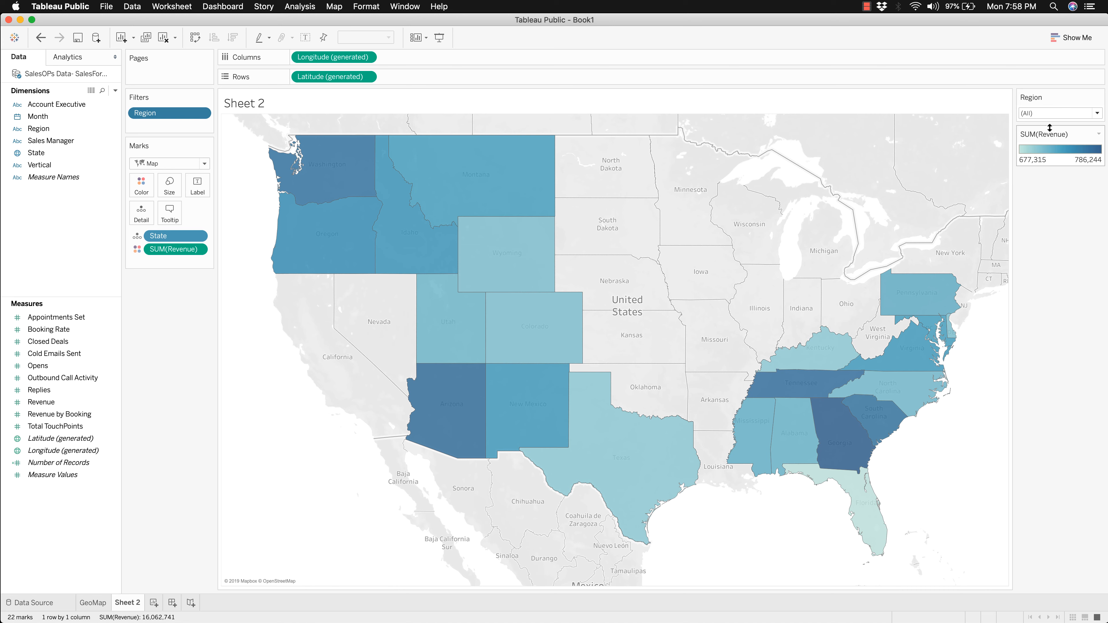
left_click(1094, 113)
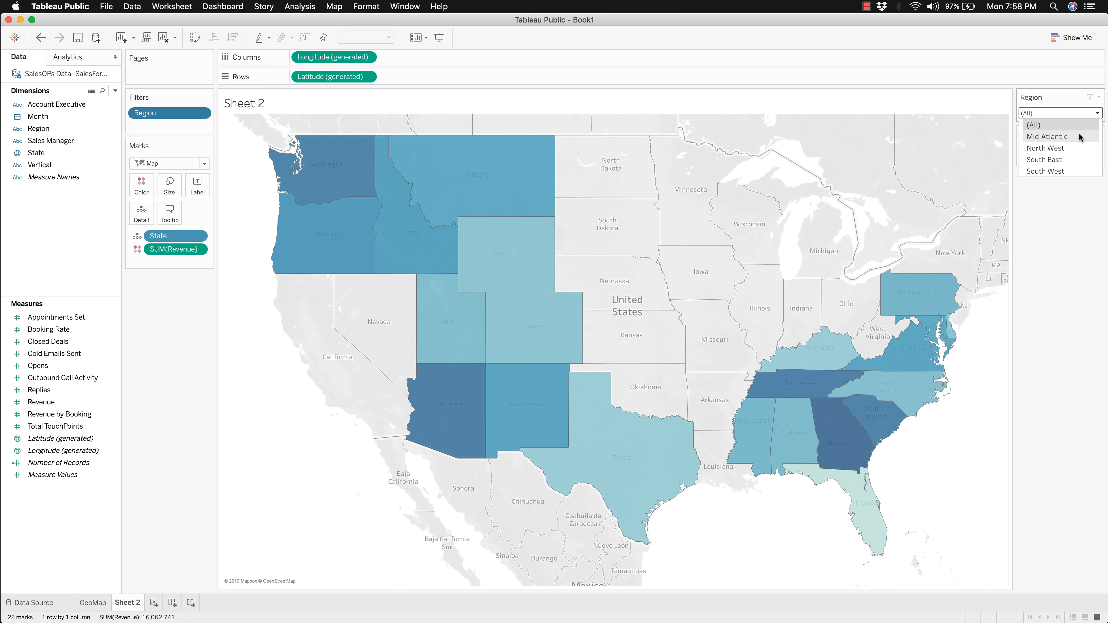
left_click(1067, 159)
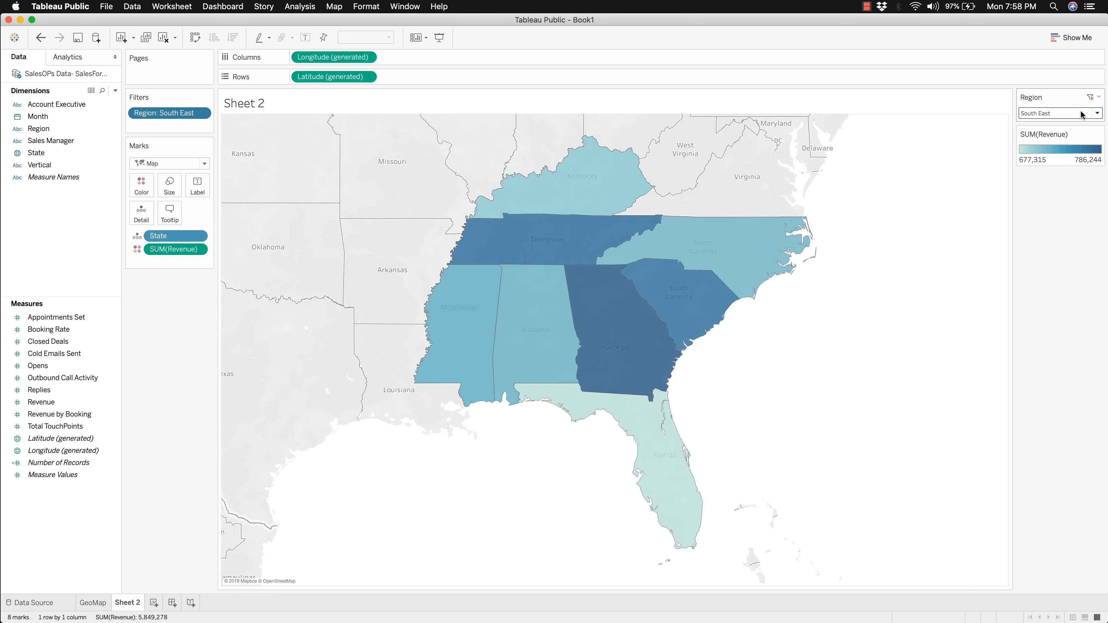
left_click(1082, 114)
left_click(1070, 167)
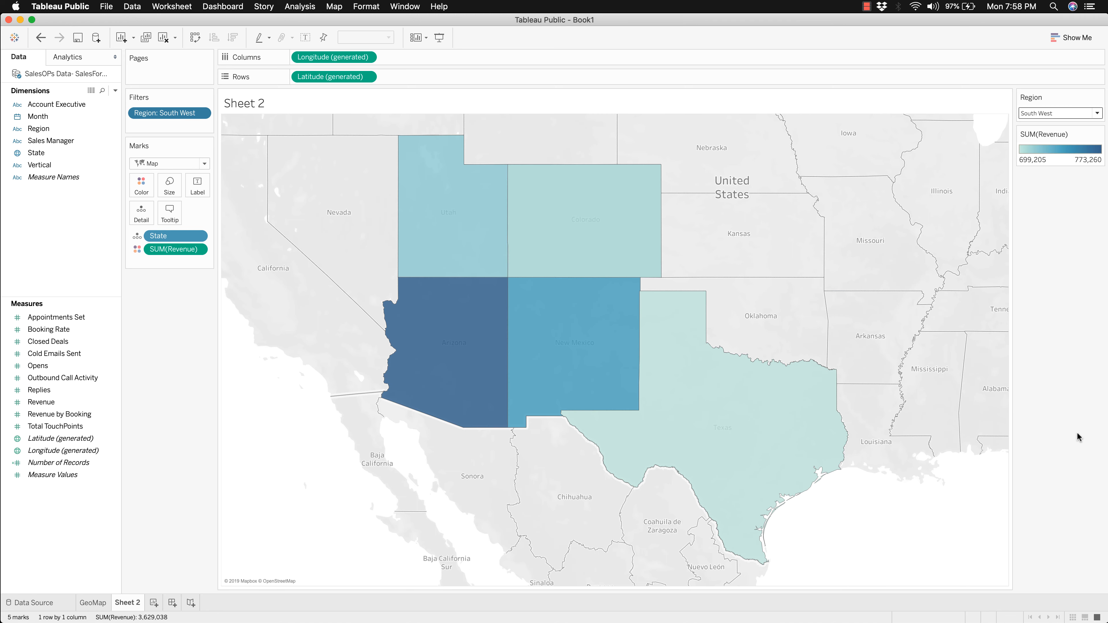
left_click(1070, 113)
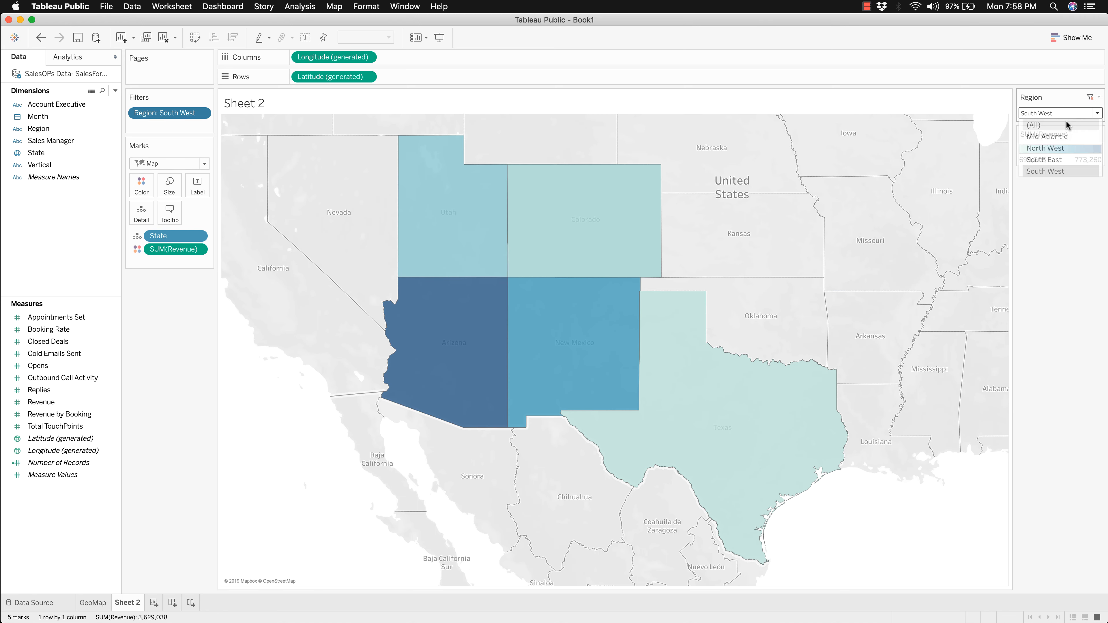
left_click(1066, 122)
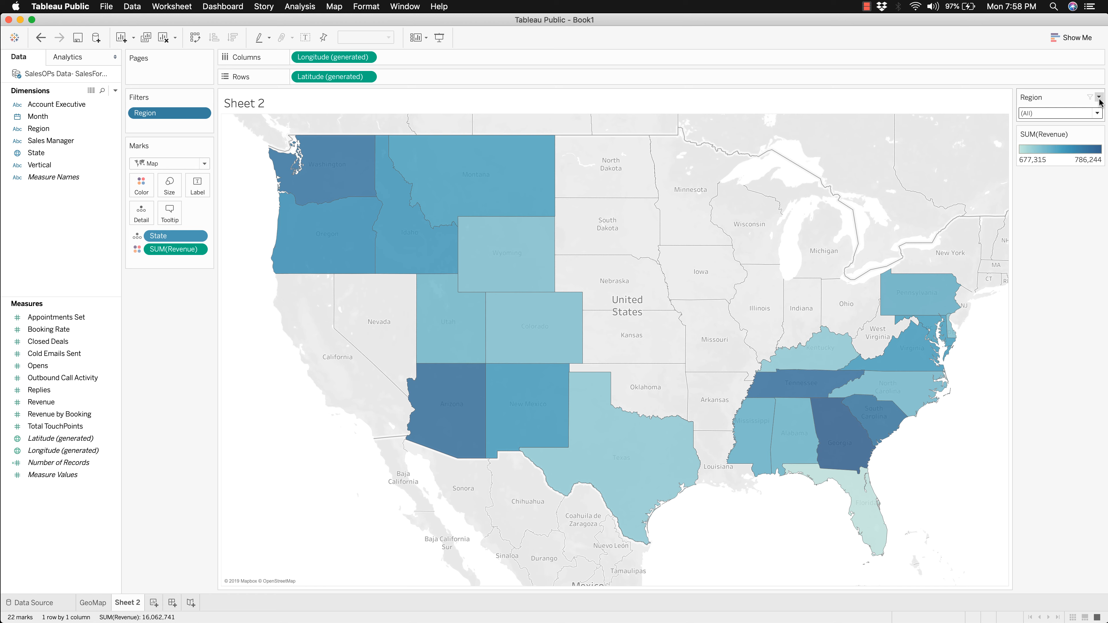
Step: Set the Region filter to Wildcard Match and filter the map with the text "North west", including the space
left_click(1099, 97)
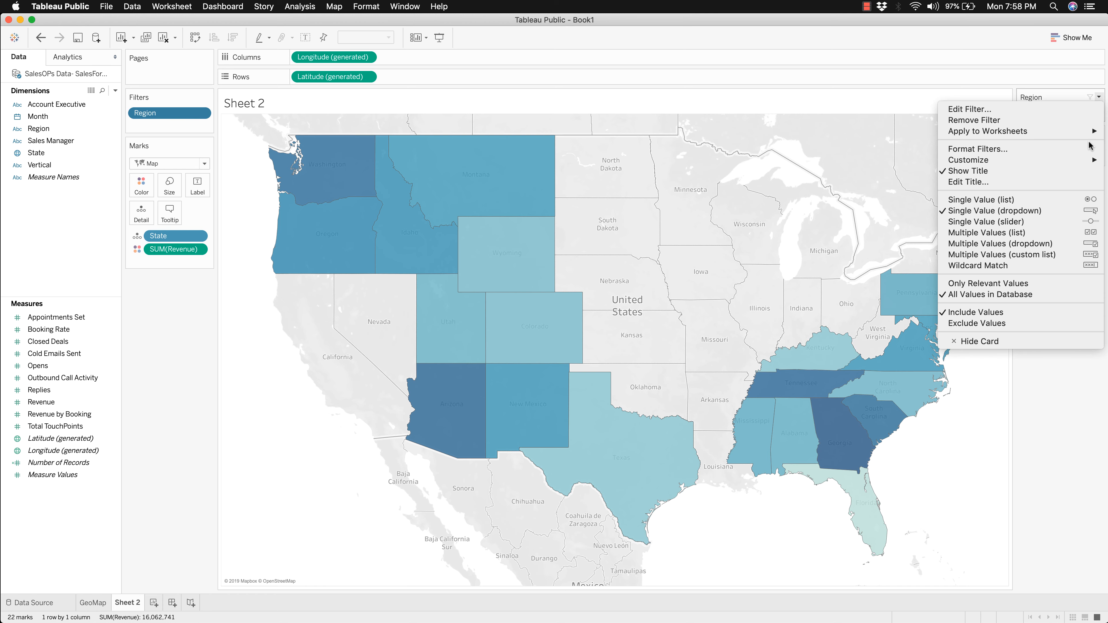
left_click(1043, 265)
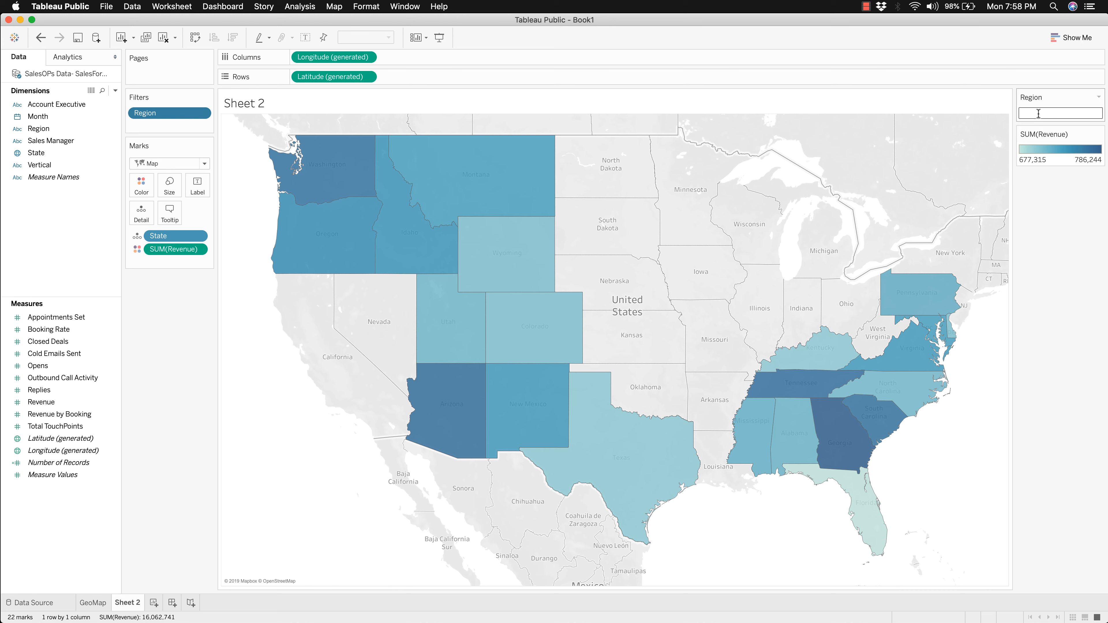
type("Northwest")
key("Return")
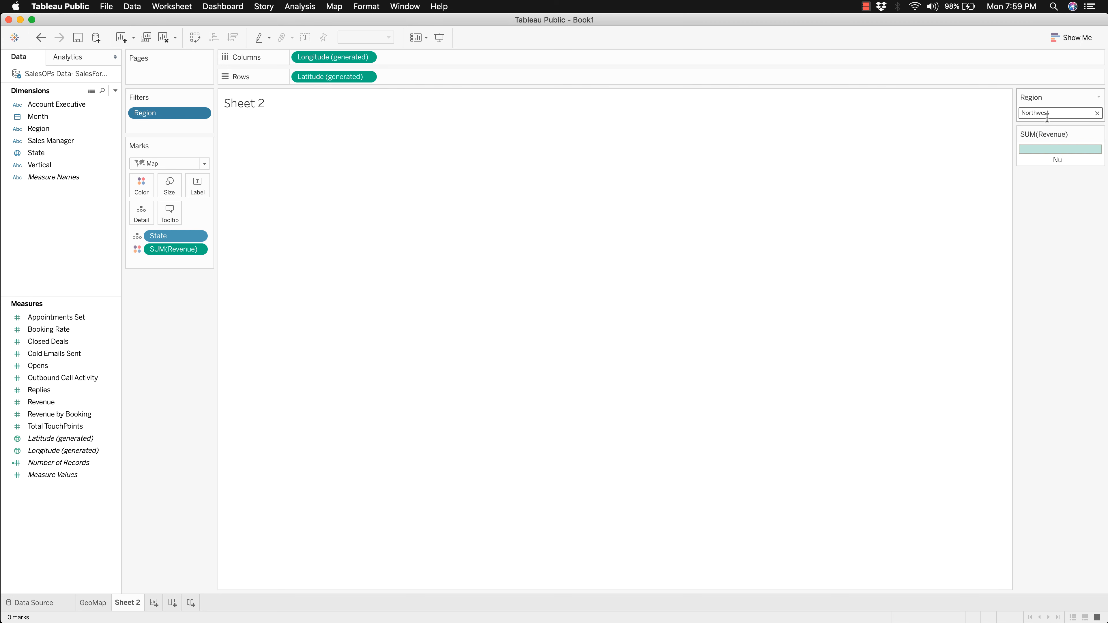
double_click(1046, 114)
key("Right")
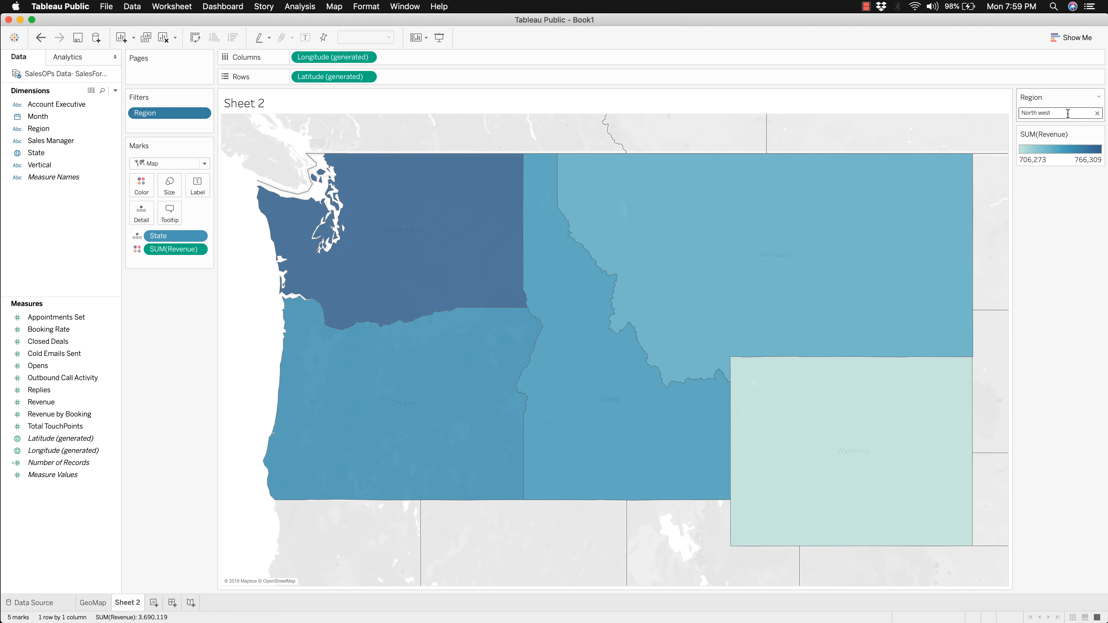
Step: Clear the Region wildcard filter text and rename the Sheet 2 worksheet as GEOMAP2
mouse_move(840, 226)
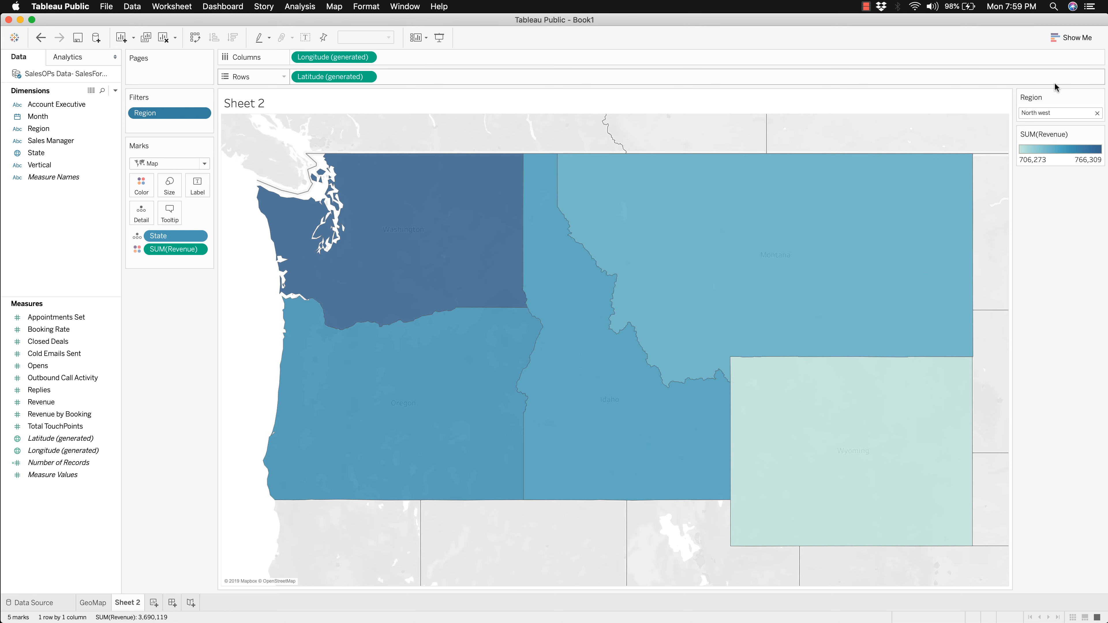
left_click(1097, 113)
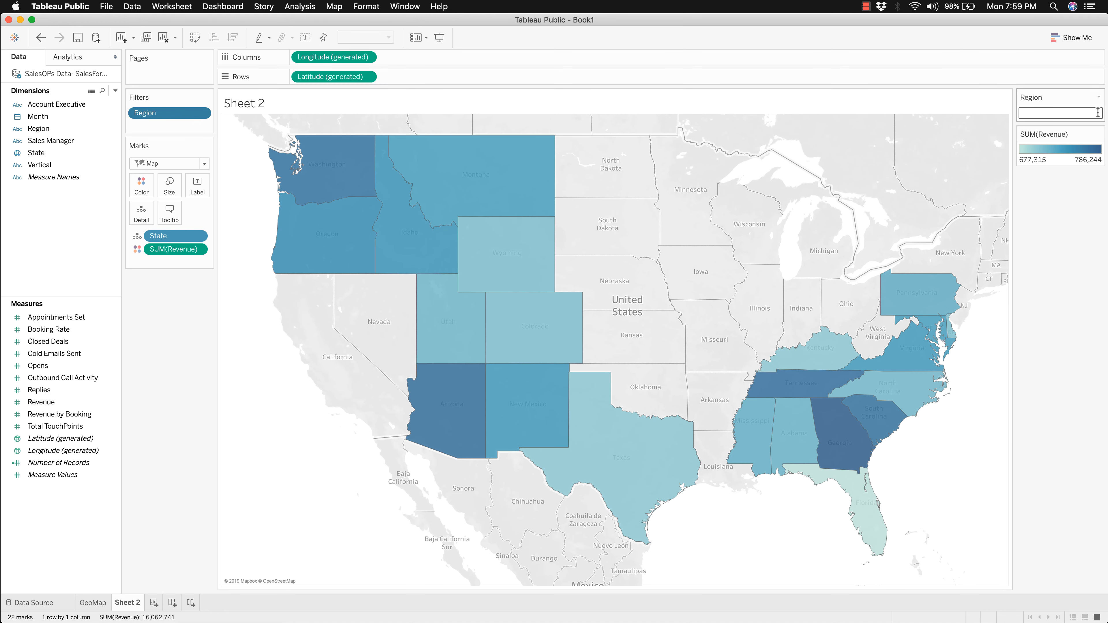
double_click(127, 602)
type("G")
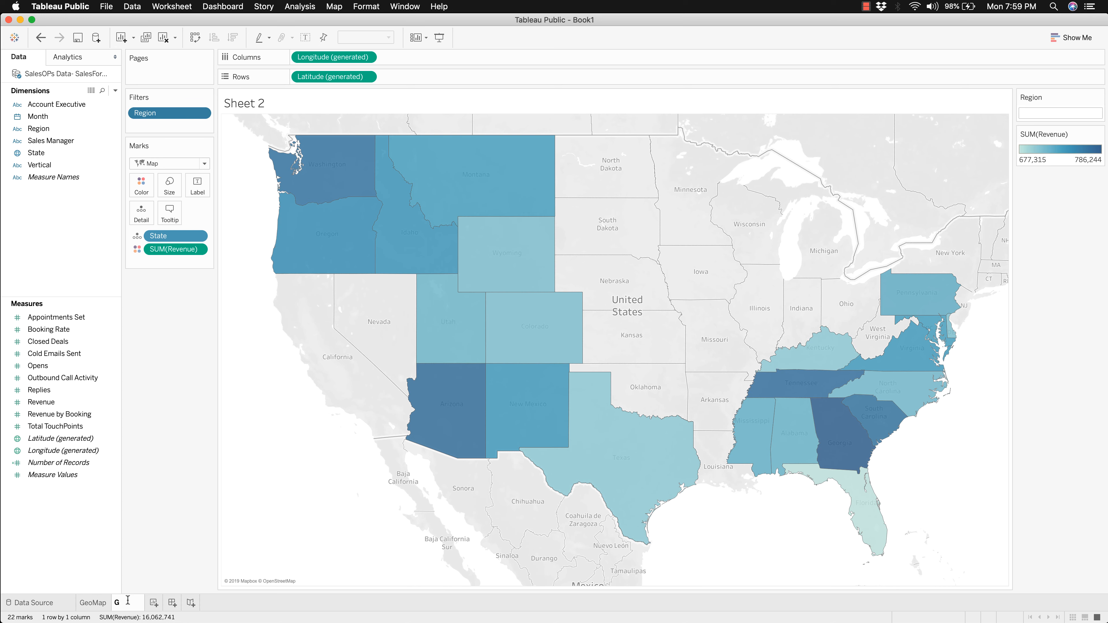
type("EOMAP2")
key("Return")
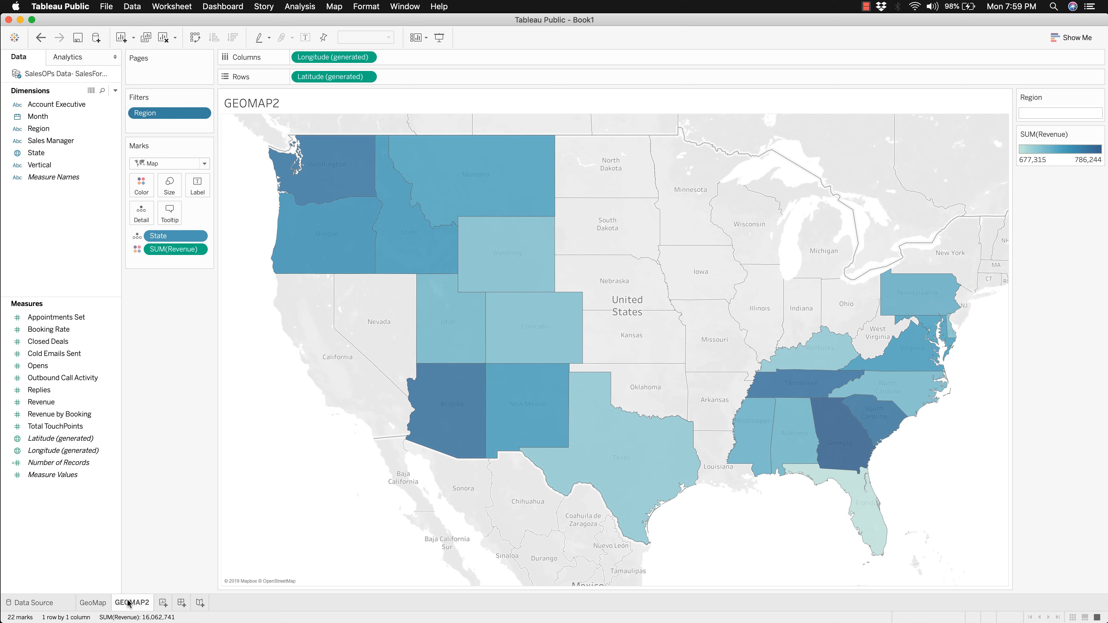
Step: Add a new worksheet and check which data type is assigned to the Month dimension
left_click(163, 603)
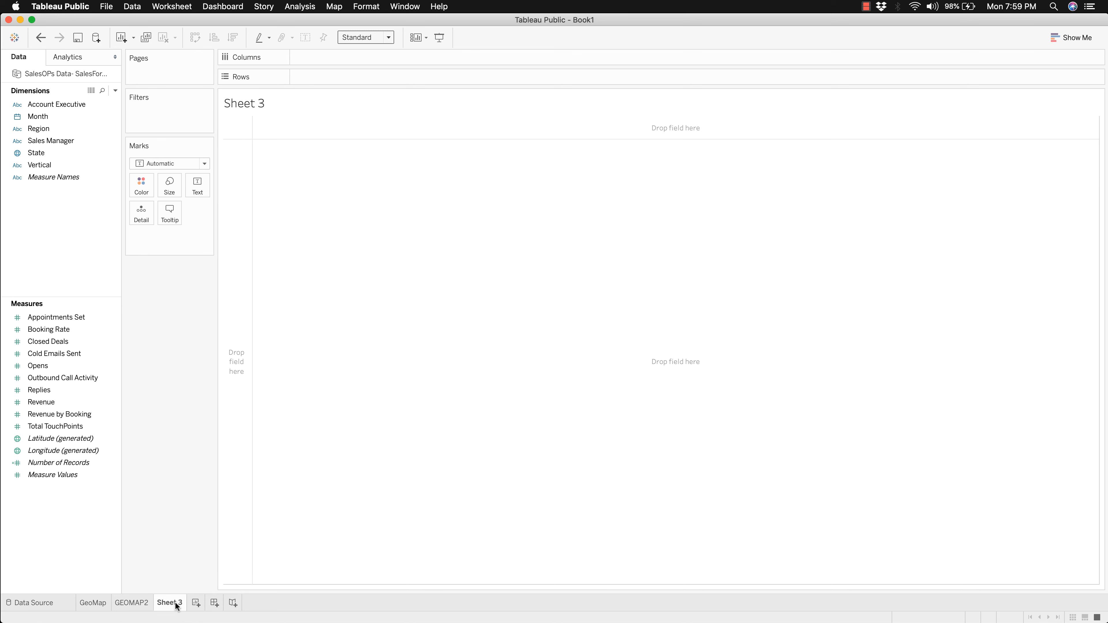
left_click(71, 177)
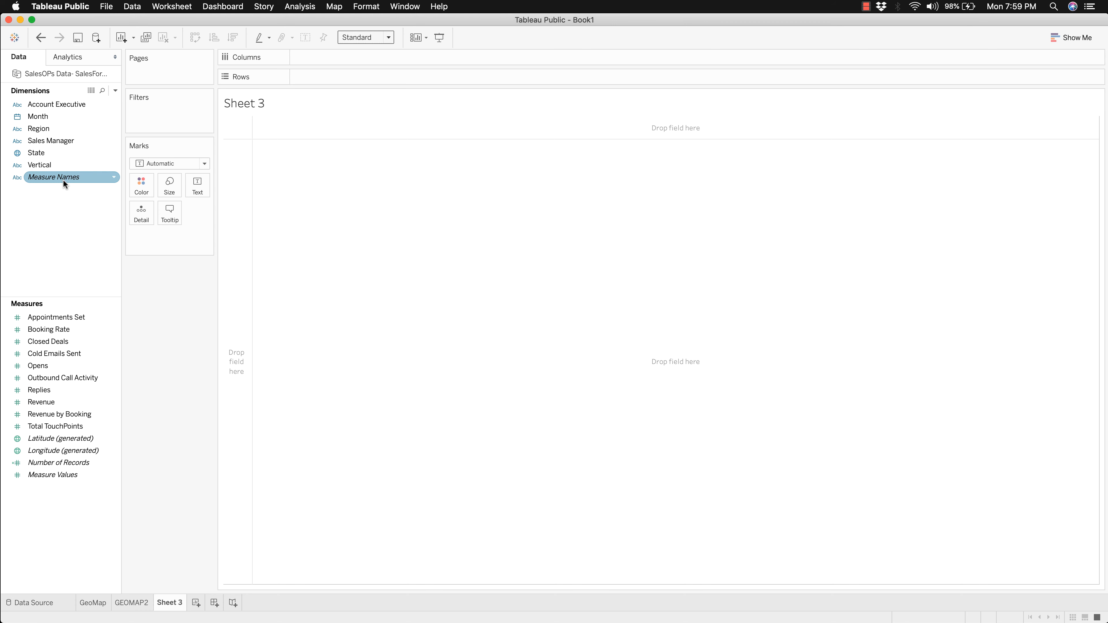
right_click(51, 116)
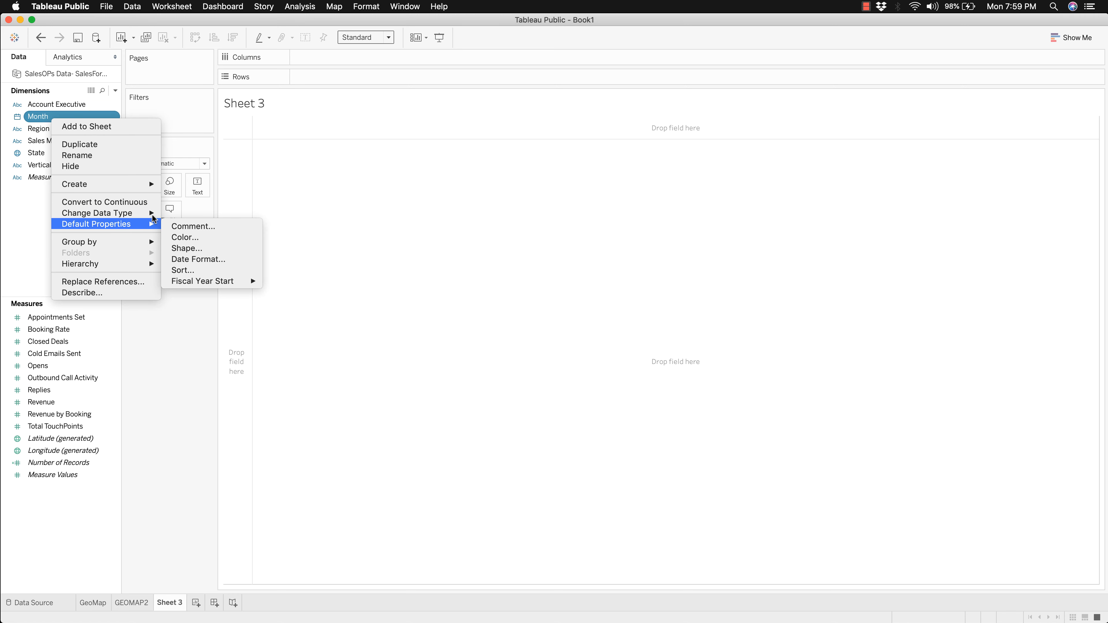
mouse_move(120, 213)
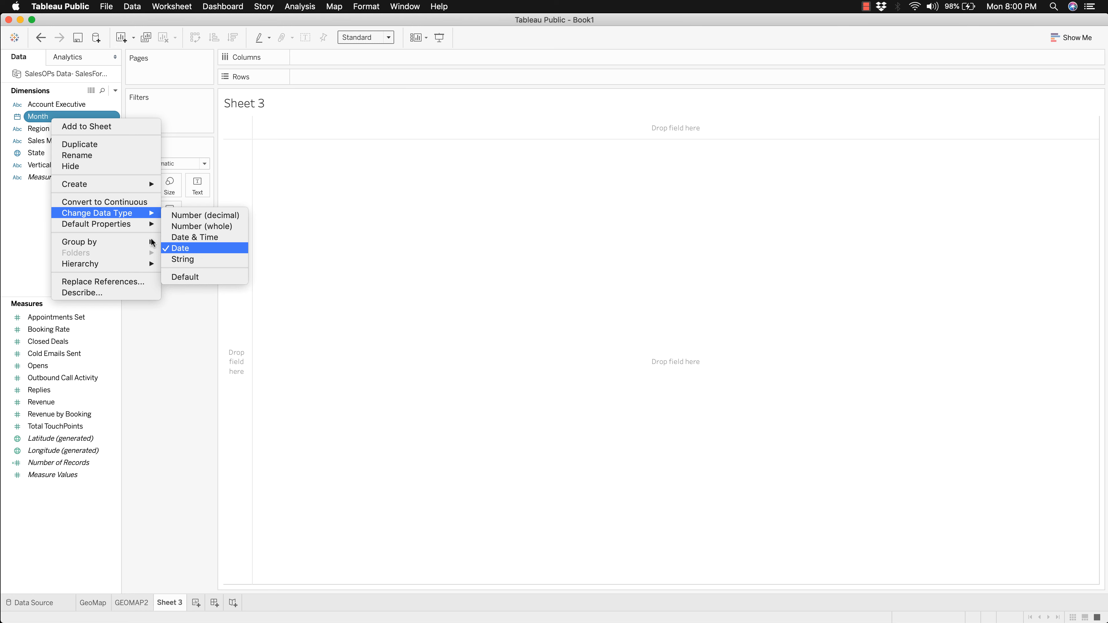
left_click(36, 197)
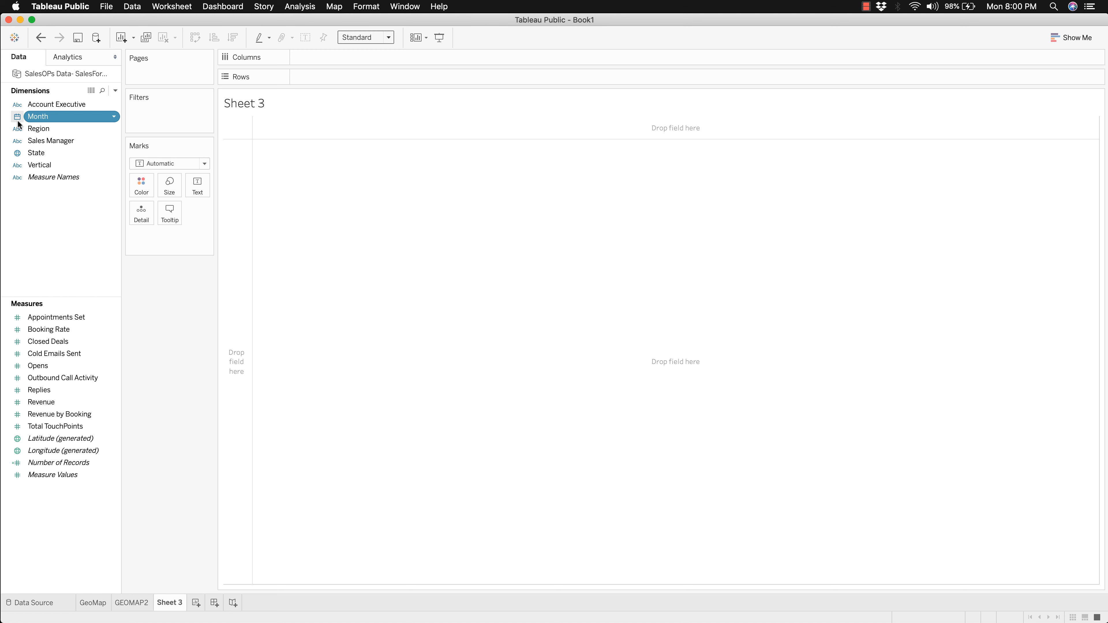
Step: Build a revenue line chart with Month on the columns as continuous Month and Revenue on the rows
double_click(67, 117)
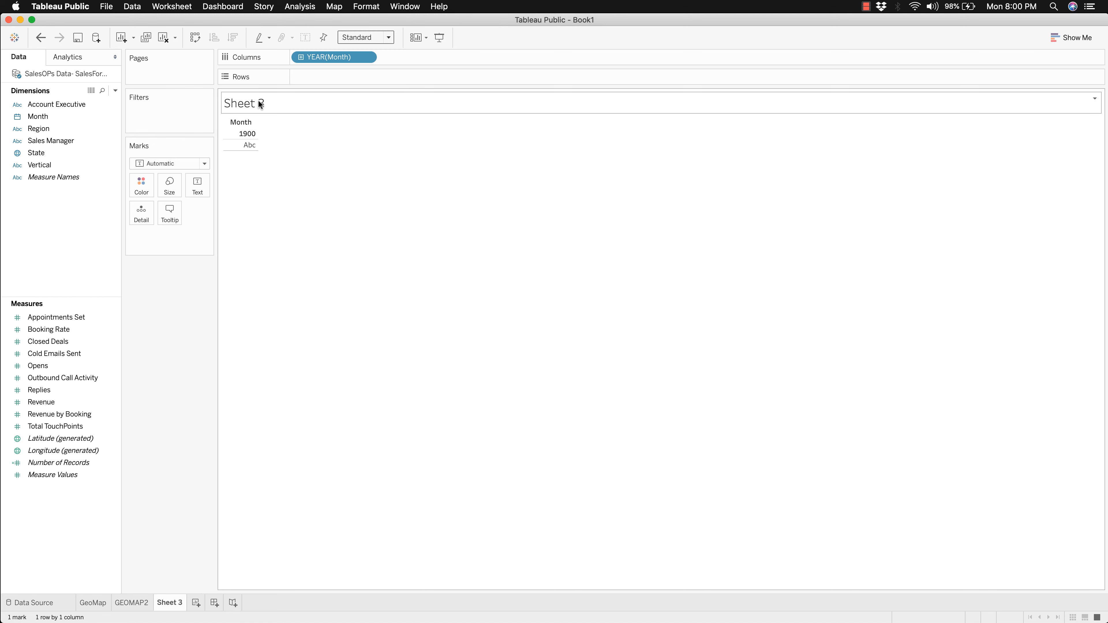
left_click(367, 58)
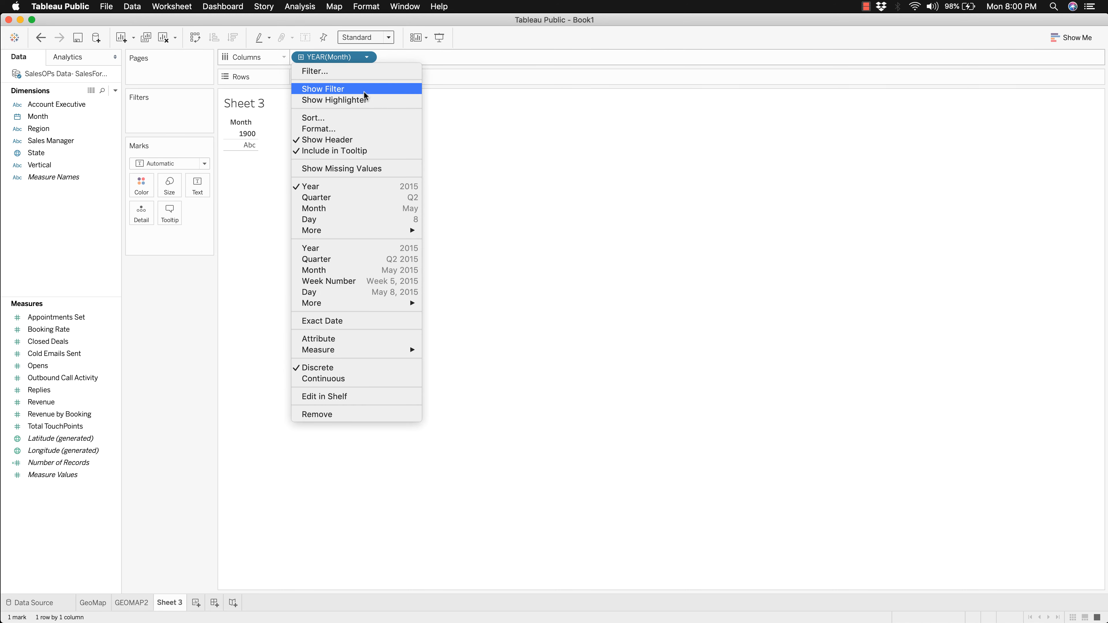
left_click(358, 270)
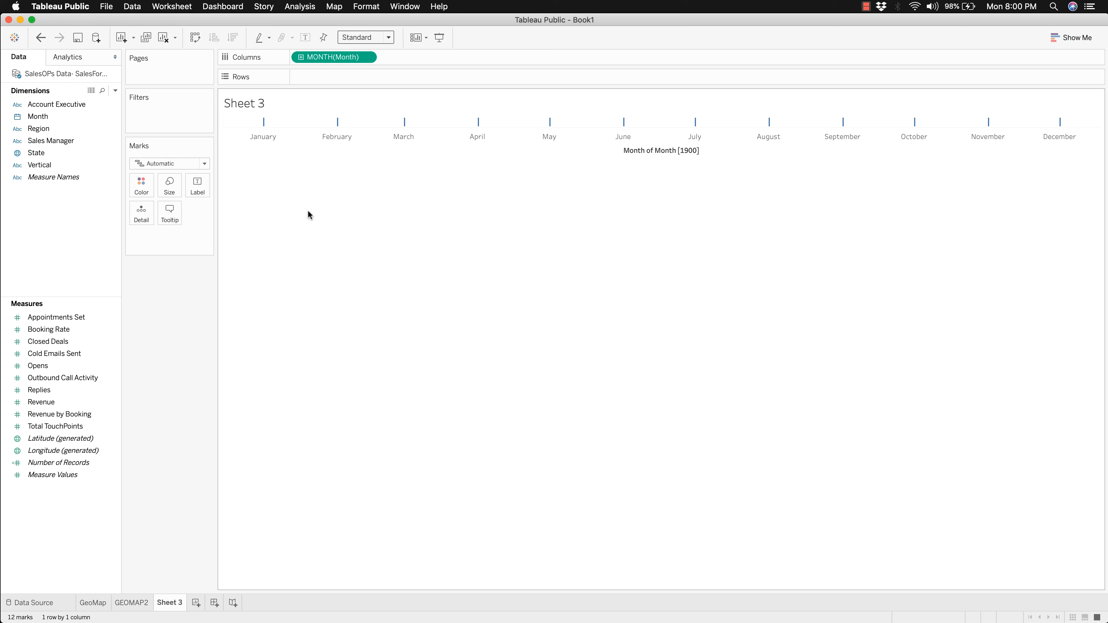
double_click(58, 401)
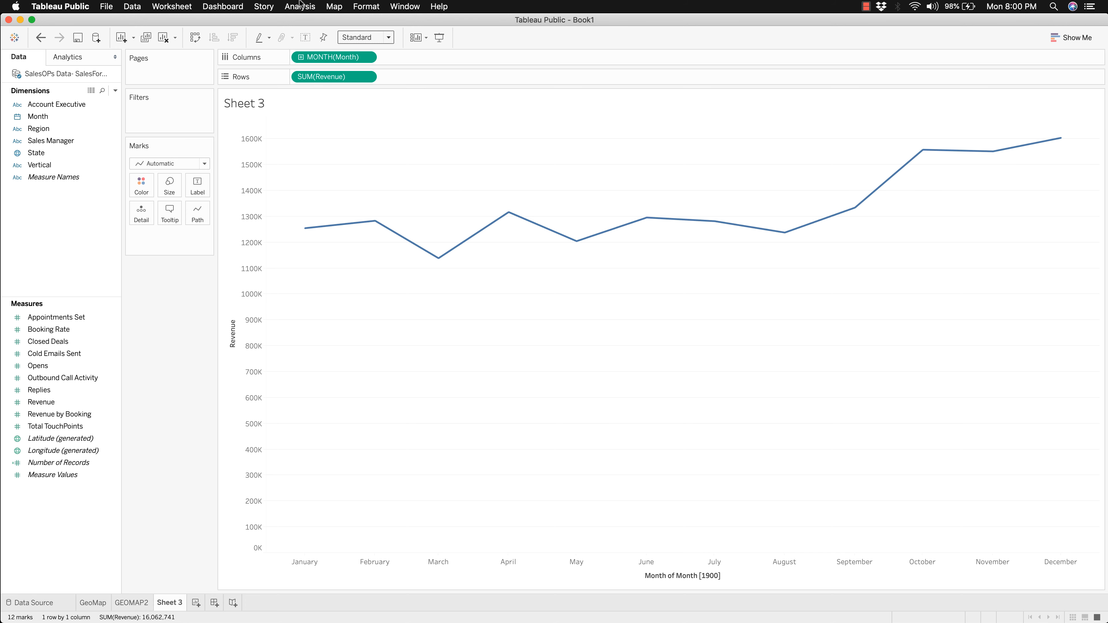
Step: Try the continuous Quarter level for the date on the columns and return it to continuous Month
left_click(366, 58)
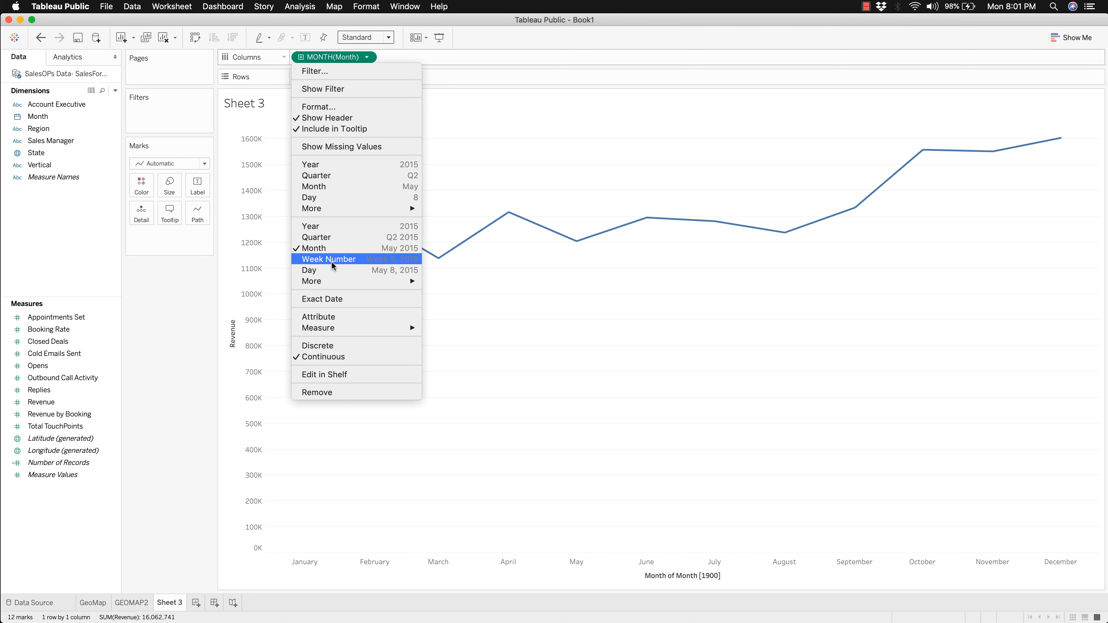
left_click(339, 238)
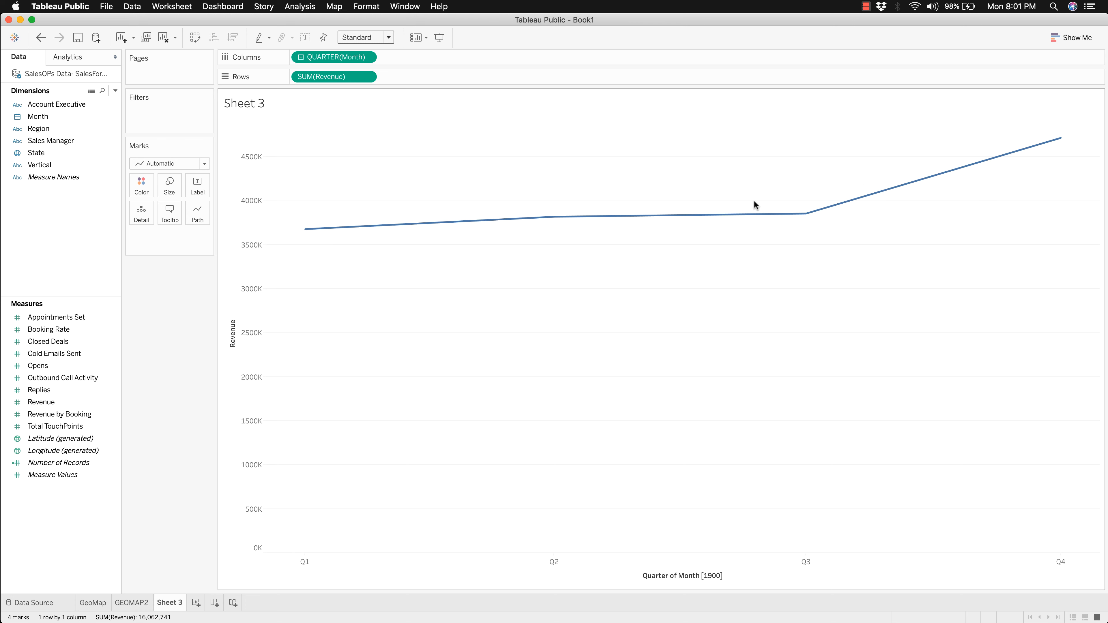
mouse_move(806, 216)
mouse_move(1060, 138)
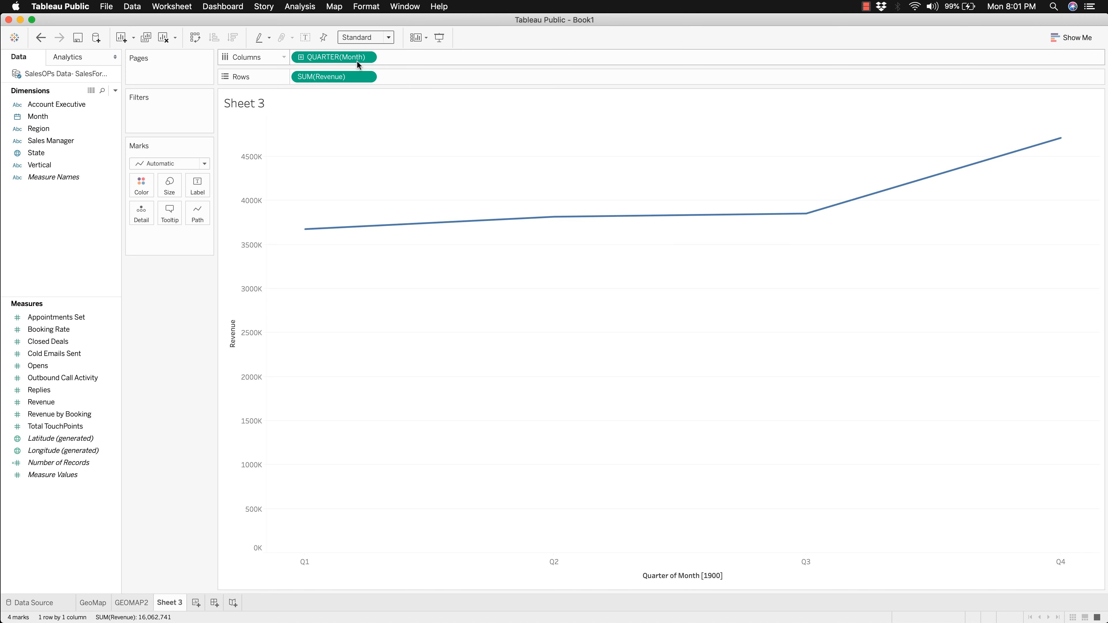
left_click(365, 56)
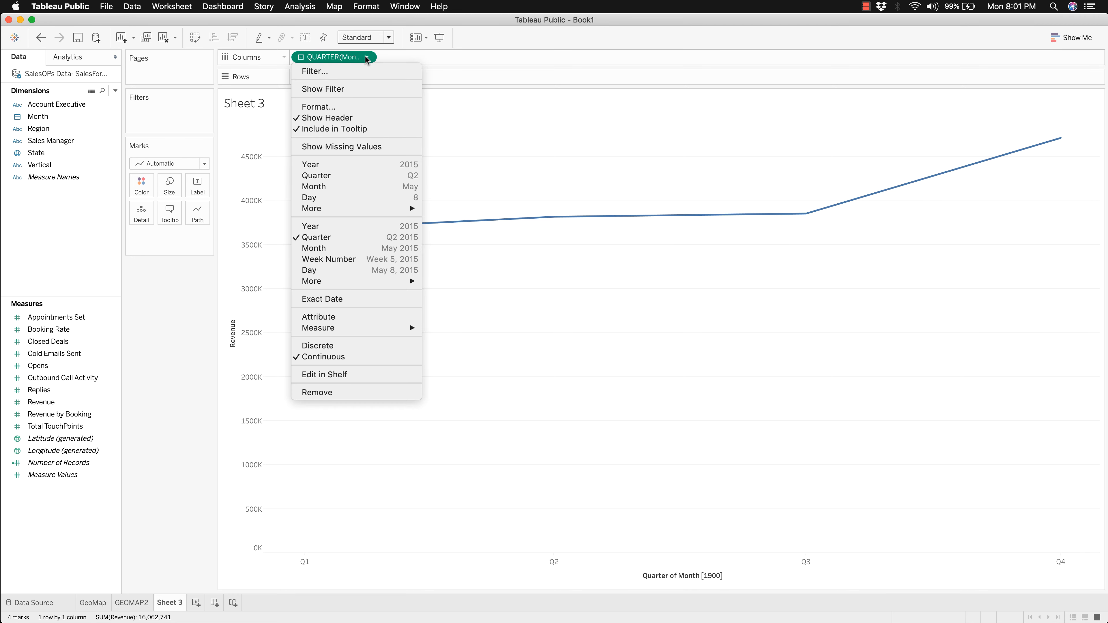
left_click(365, 248)
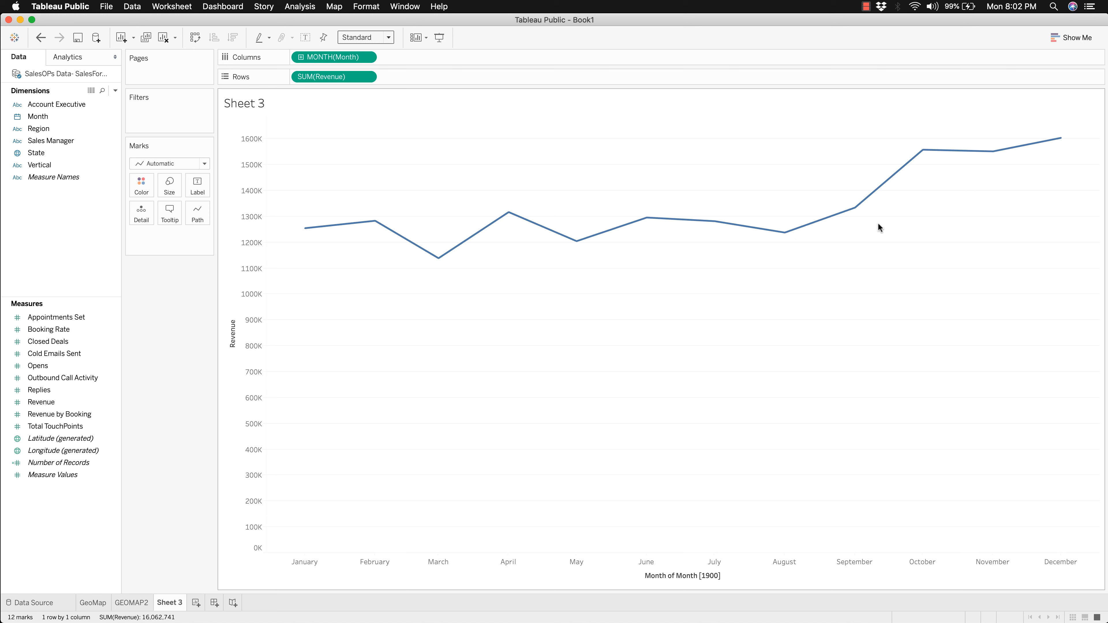
mouse_move(862, 208)
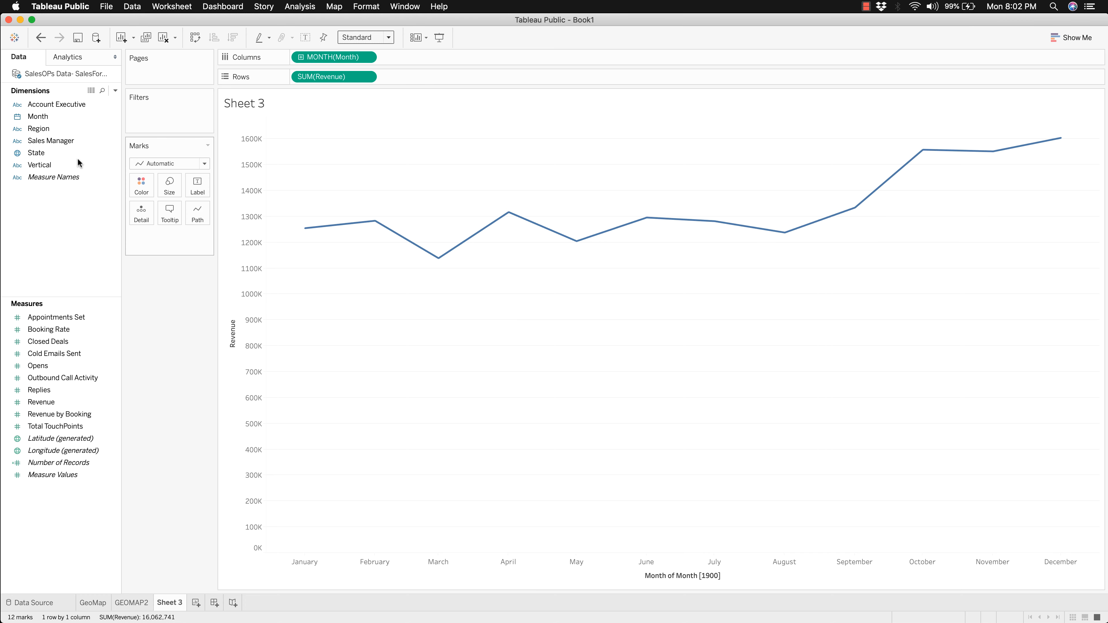
Step: Add the Month dimension as a filter on the line chart, filtering by Months
left_click(53, 118)
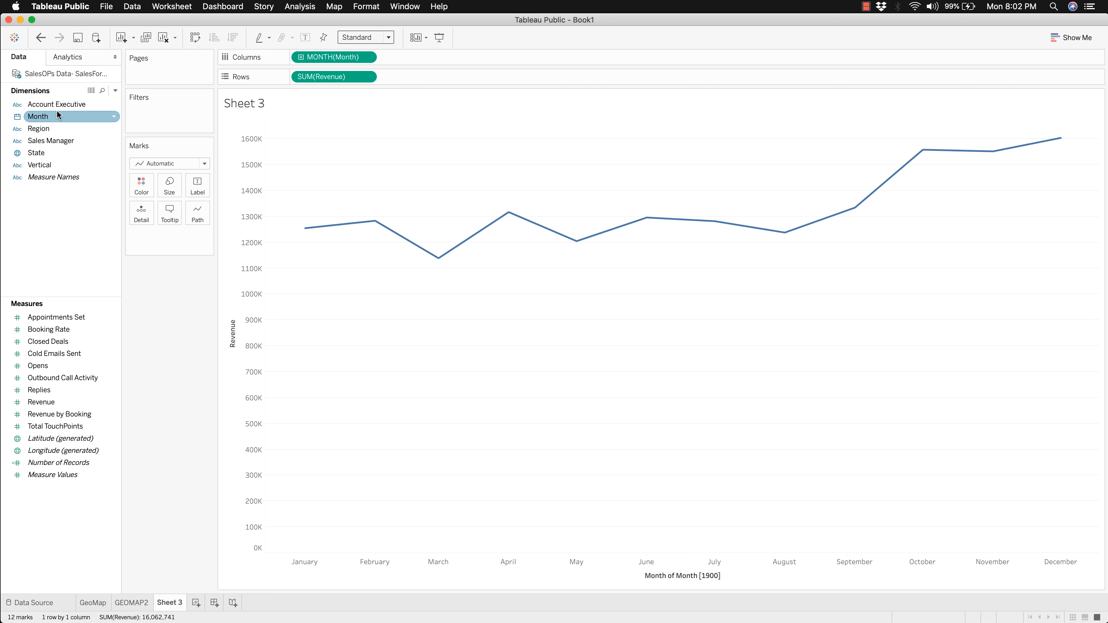
left_click(32, 117)
left_click_drag(32, 117, 153, 112)
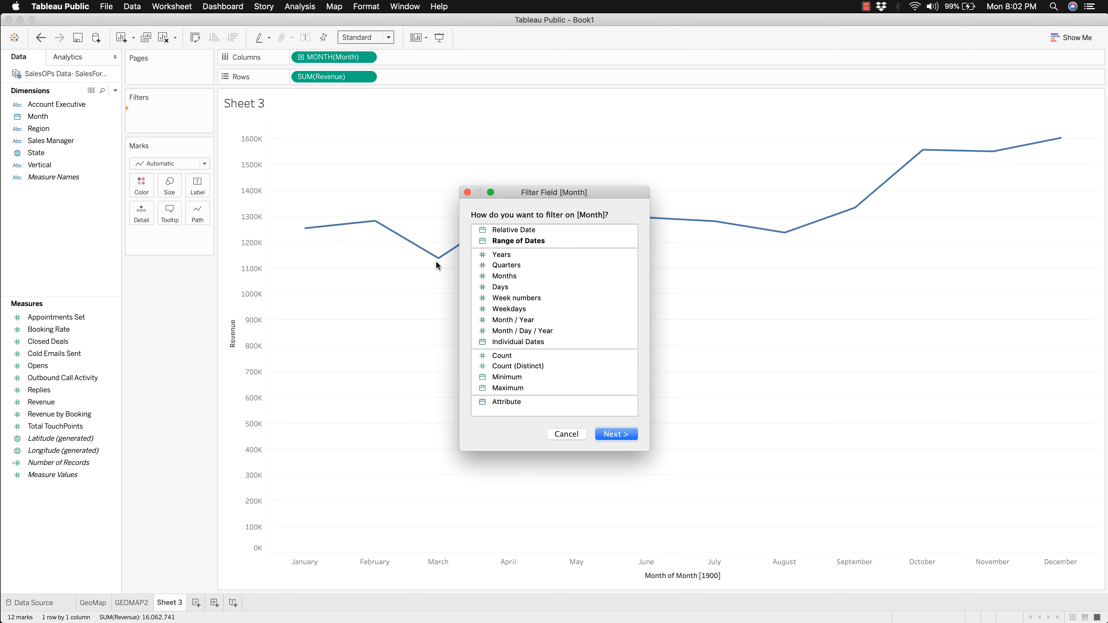
left_click(503, 278)
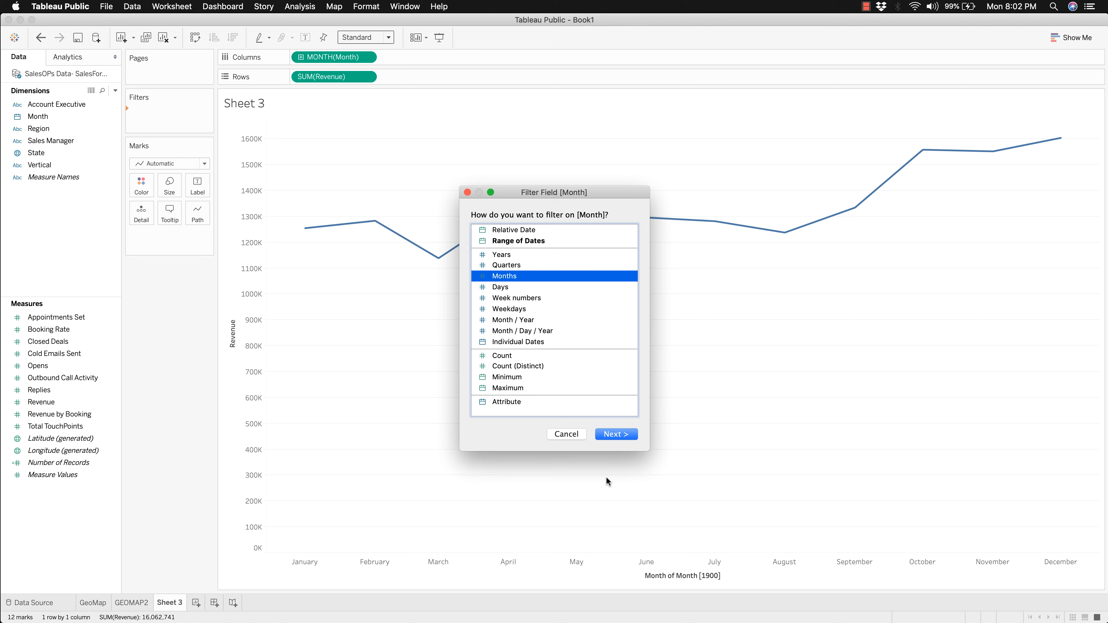
left_click(622, 430)
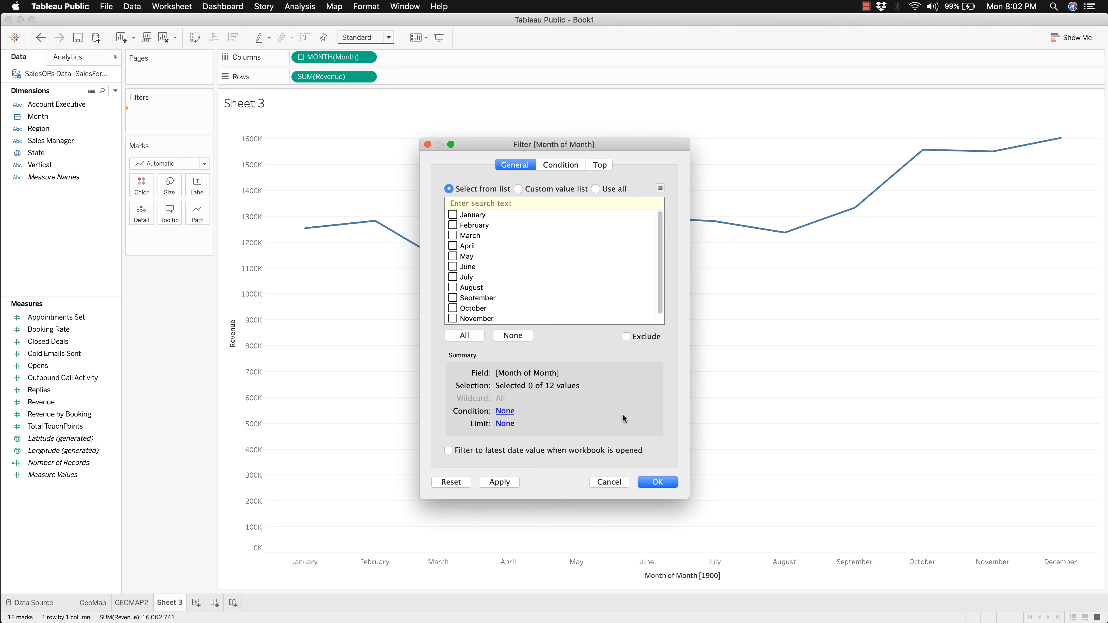
Step: Limit the month filter to August, September, October, November and December and apply it to the line chart
left_click(453, 298)
left_click(453, 308)
left_click(453, 318)
scroll(495, 313, "down", 1)
left_click(453, 319)
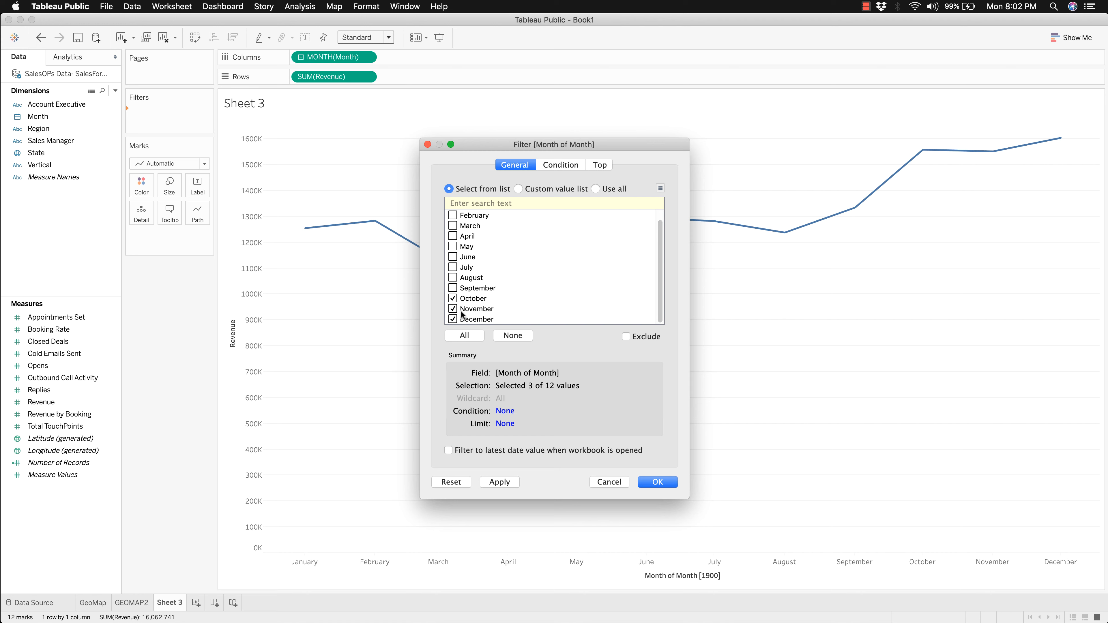
left_click(453, 278)
left_click(453, 288)
left_click(652, 482)
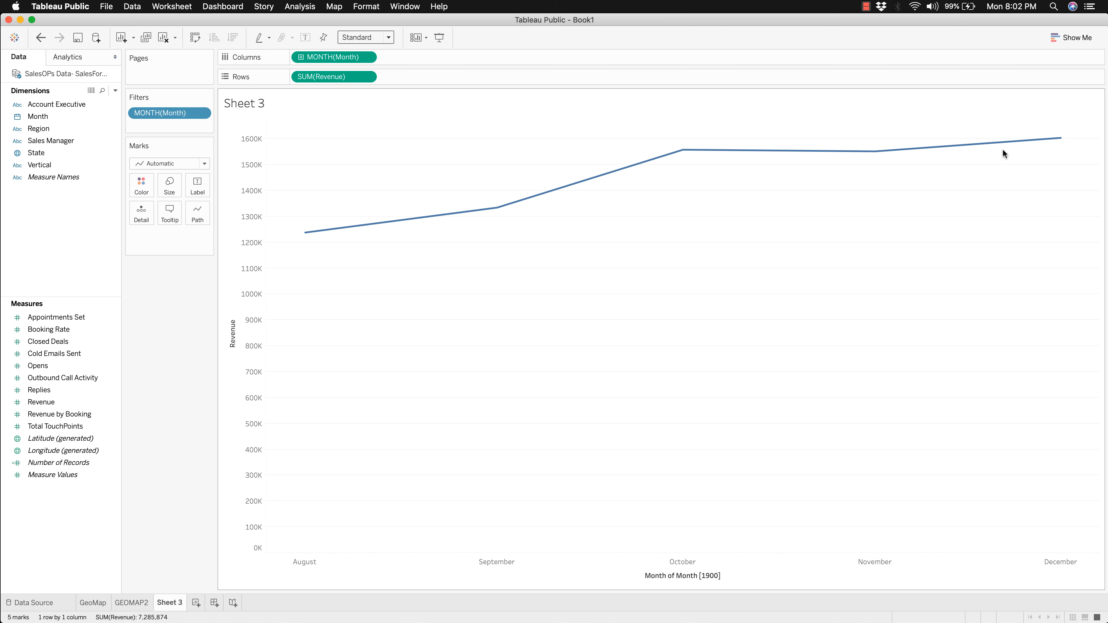
mouse_move(1065, 143)
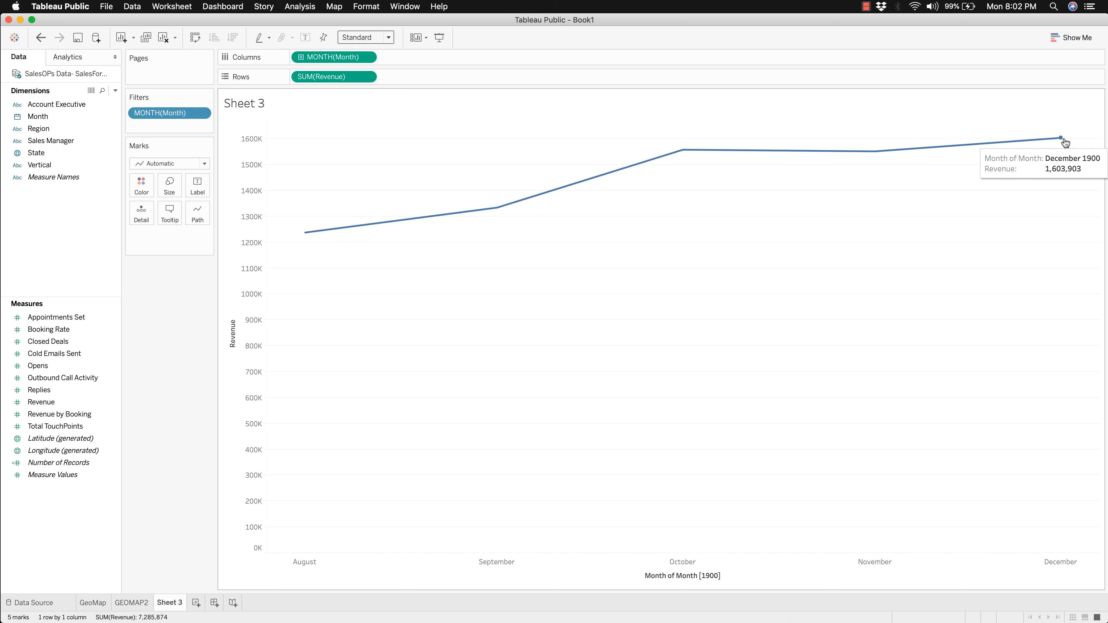